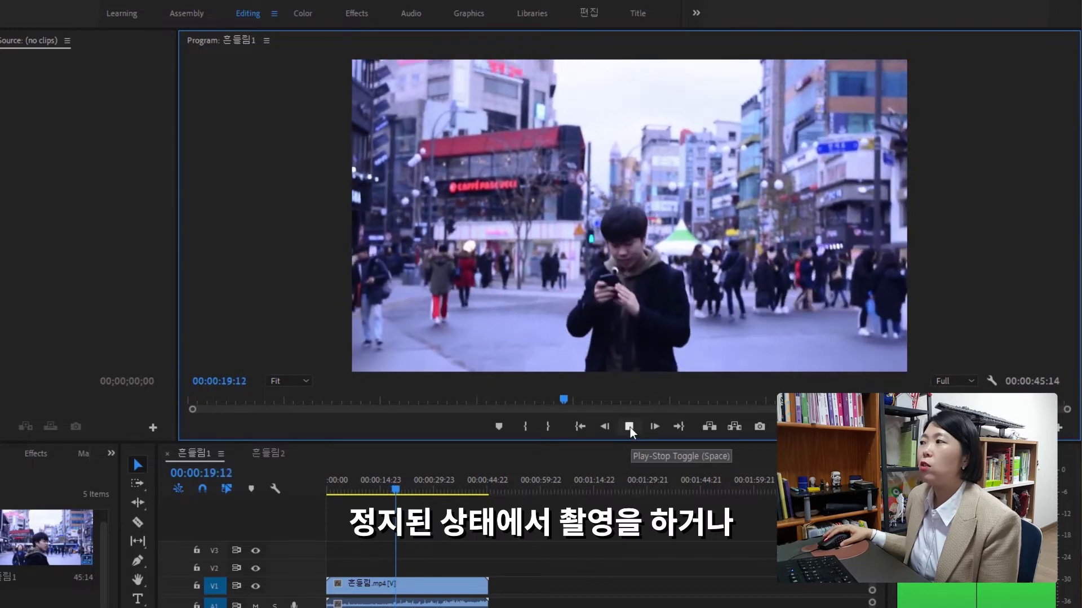
Step: Compare the camera shake in the 흔들림1 and 흔들림2 sequences by playing and scrubbing through their footage
left_click(629, 427)
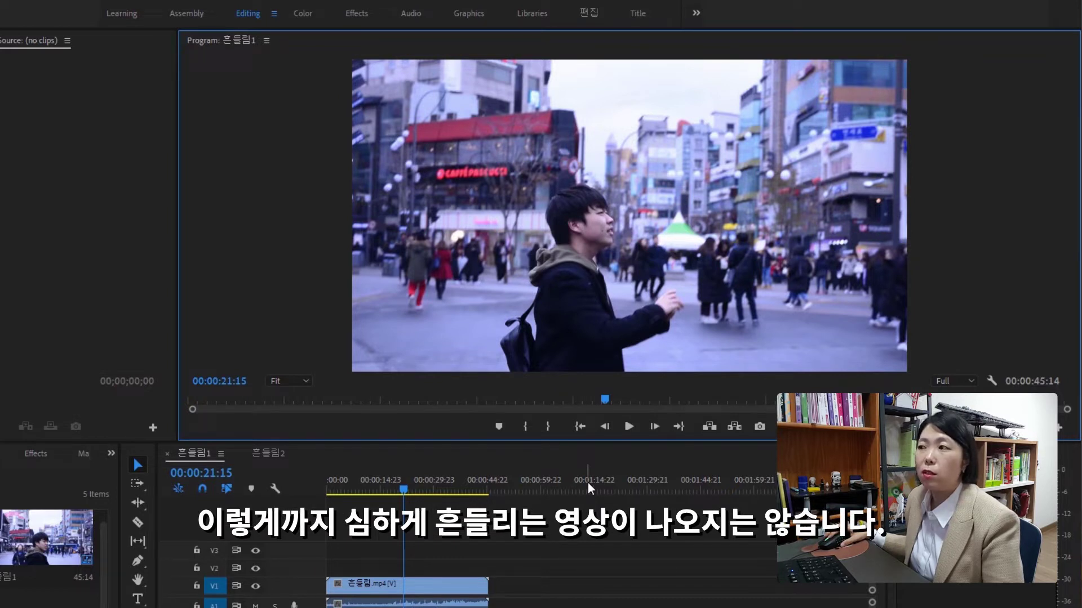
left_click(267, 454)
left_click(627, 425)
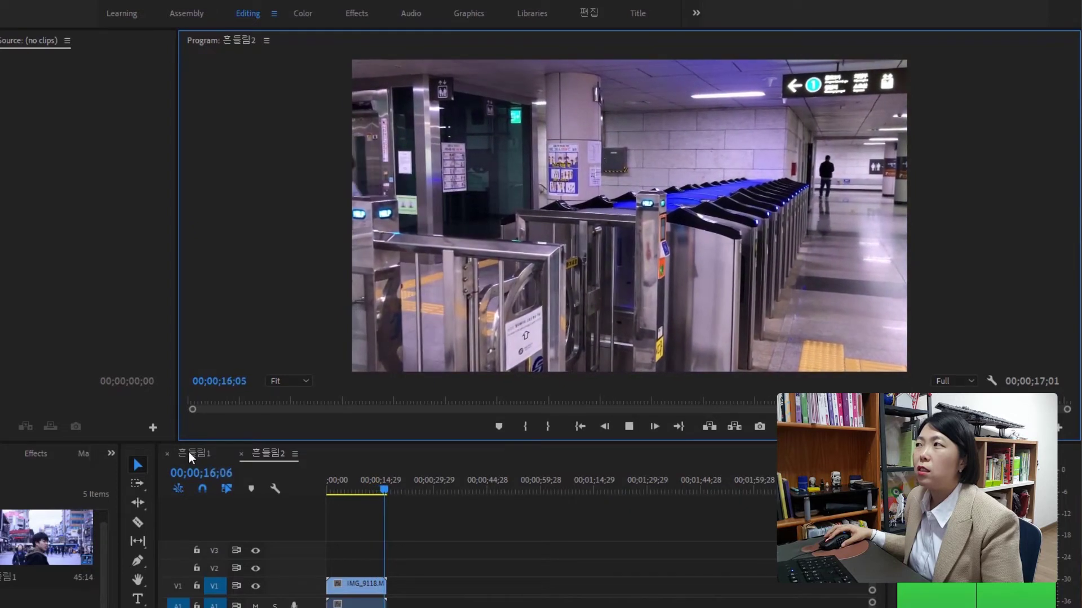
left_click(189, 453)
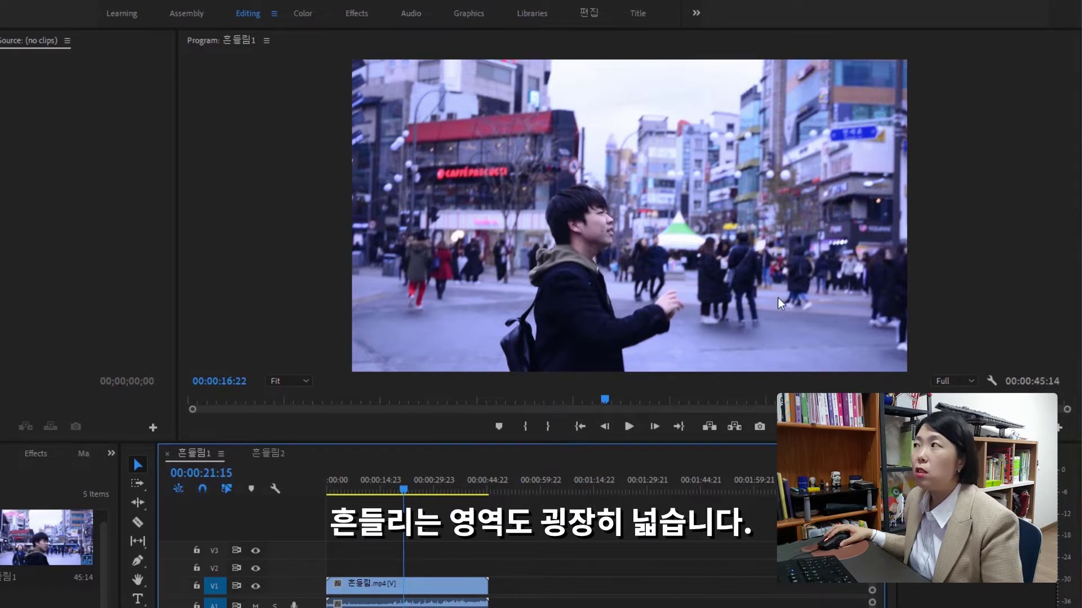
left_click(266, 455)
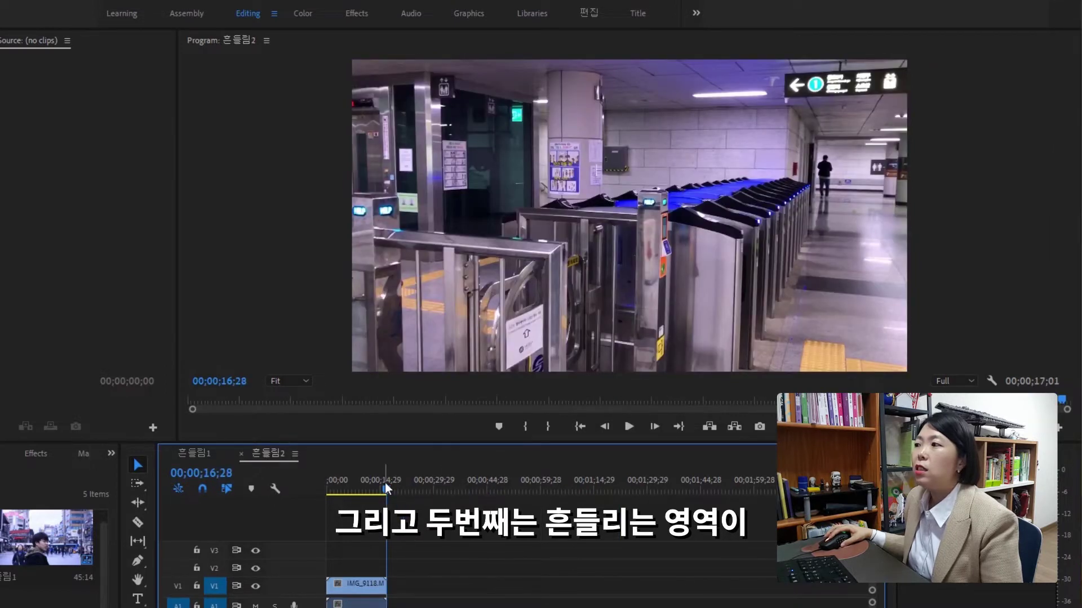
left_click_drag(384, 482, 339, 490)
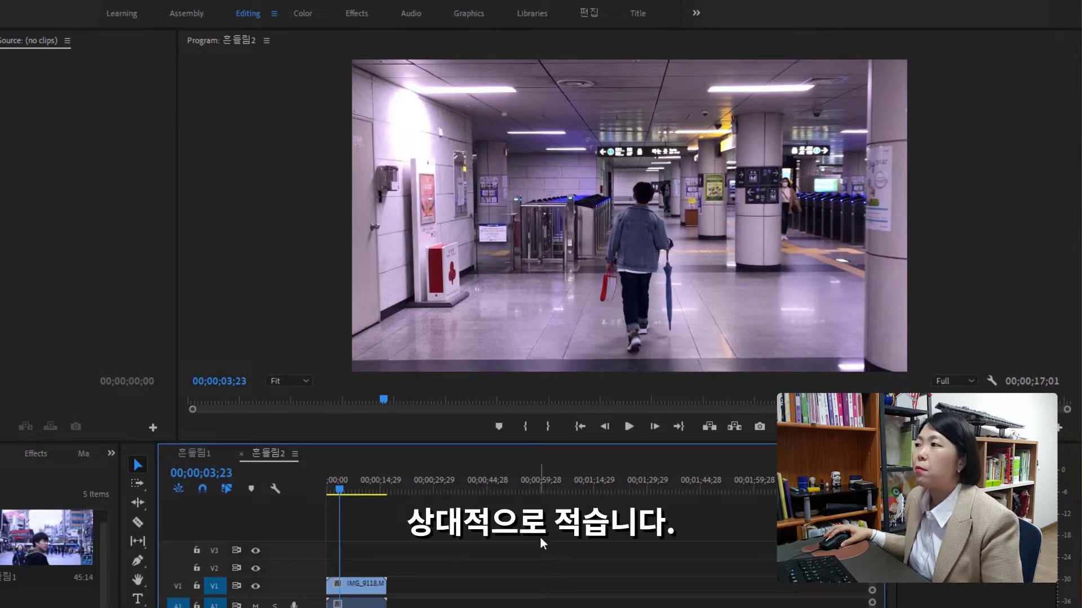
left_click_drag(338, 488, 349, 488)
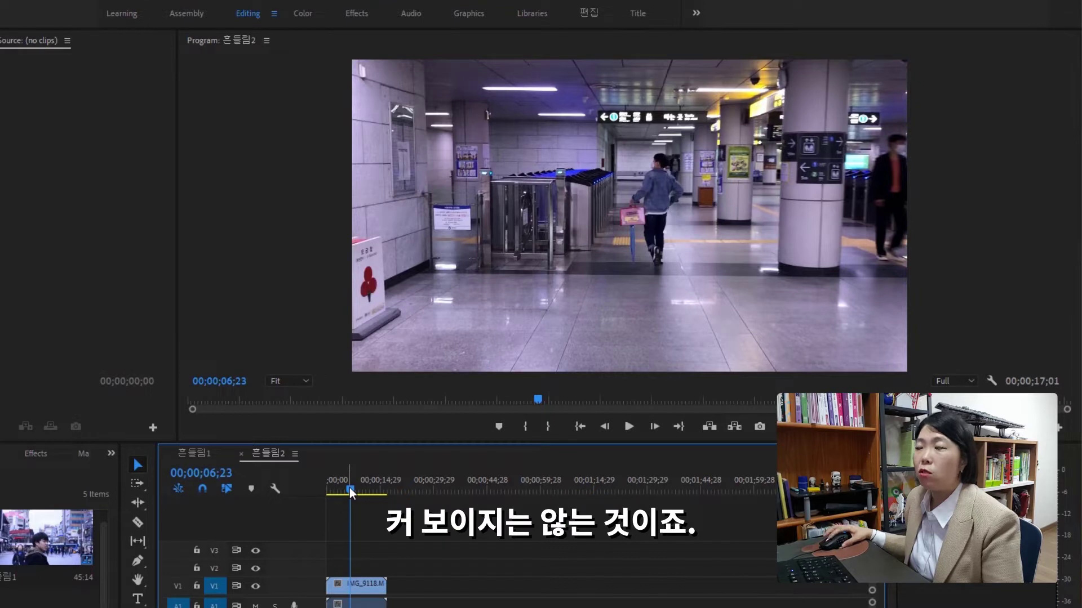
Step: Apply the Warp Stabilizer effect to the 흔들림.mp4 clip in the 흔들림1 sequence and save the project
left_click(199, 448)
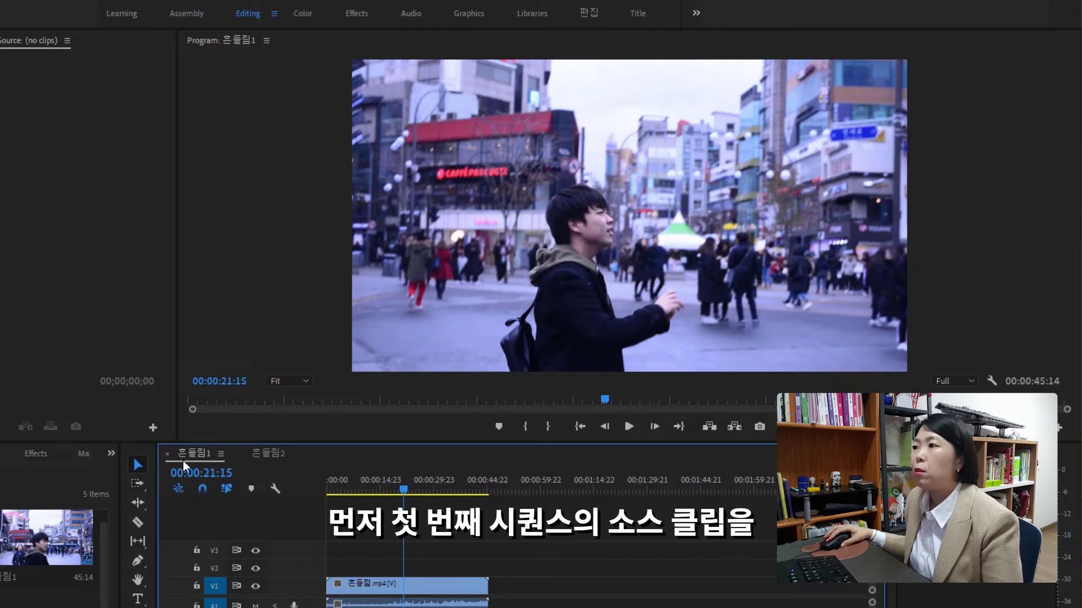
left_click(378, 591)
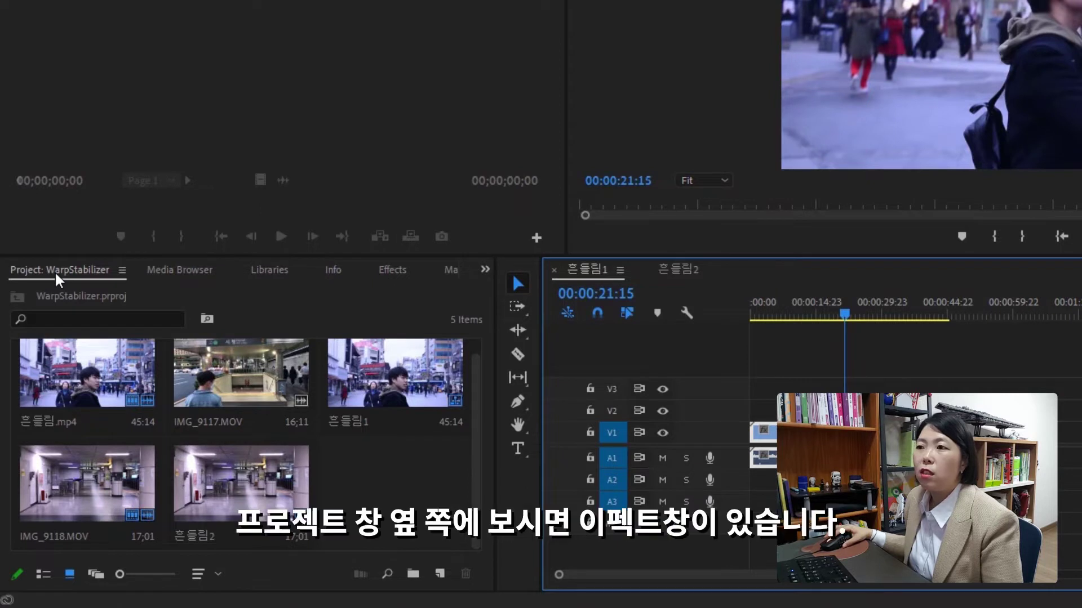
left_click(383, 276)
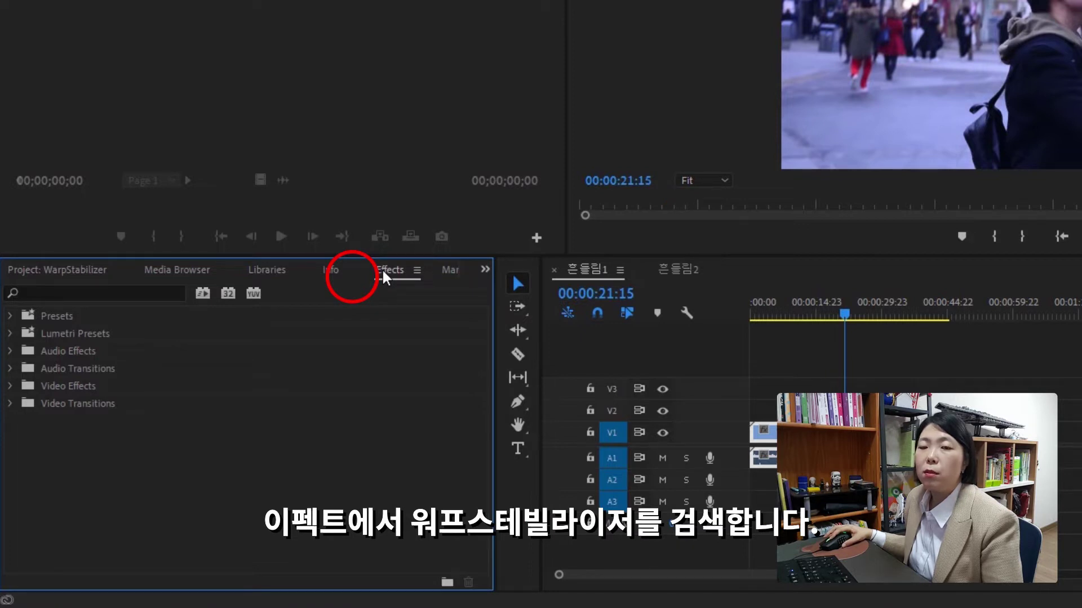
left_click(114, 293)
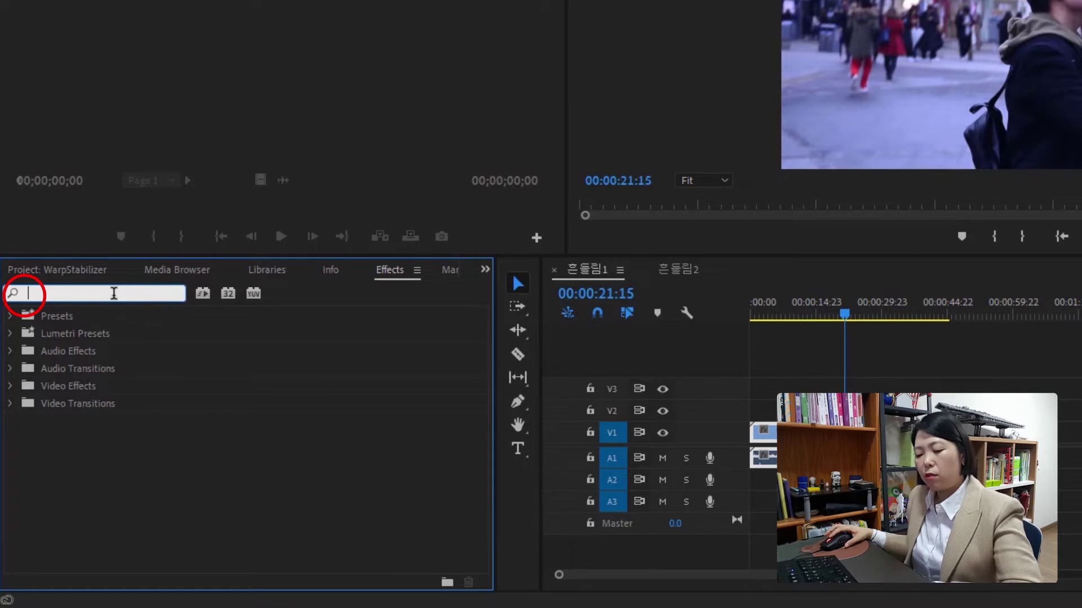
type("ㅈ")
key("BackSpace")
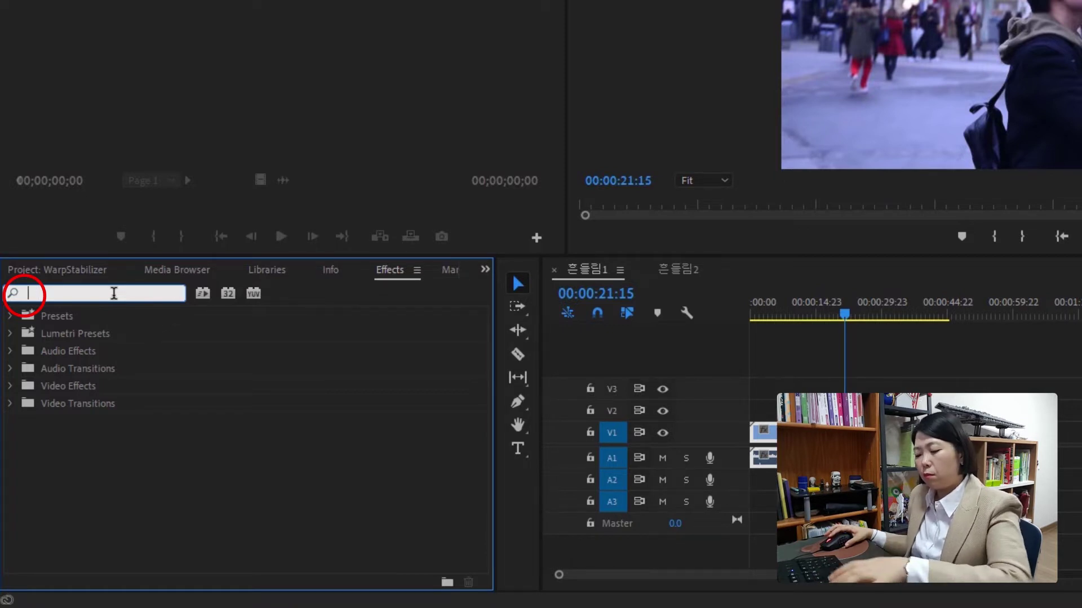
type("Wa")
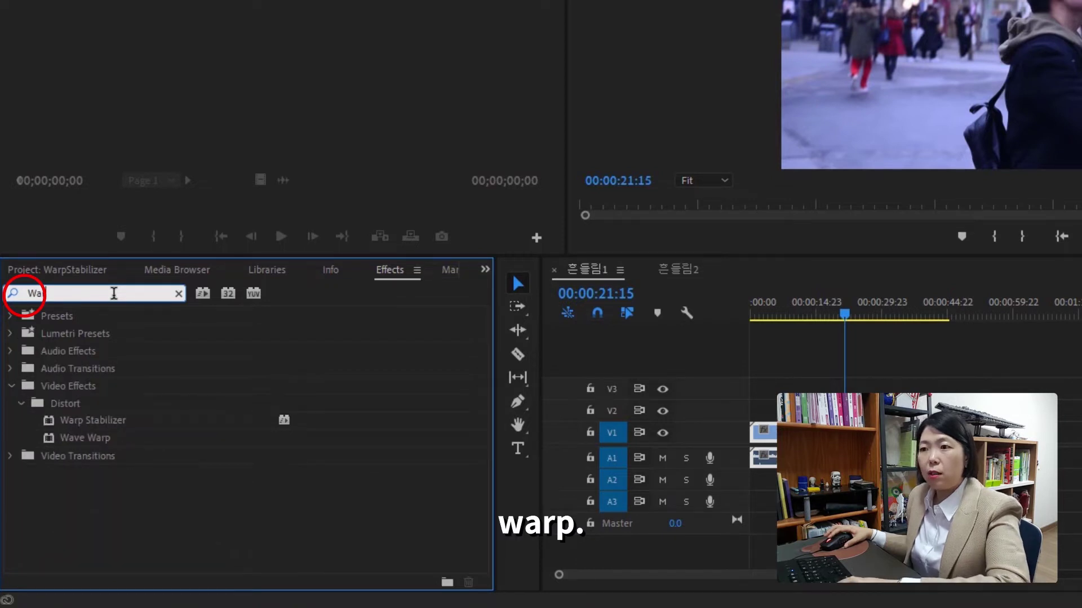
type("rp")
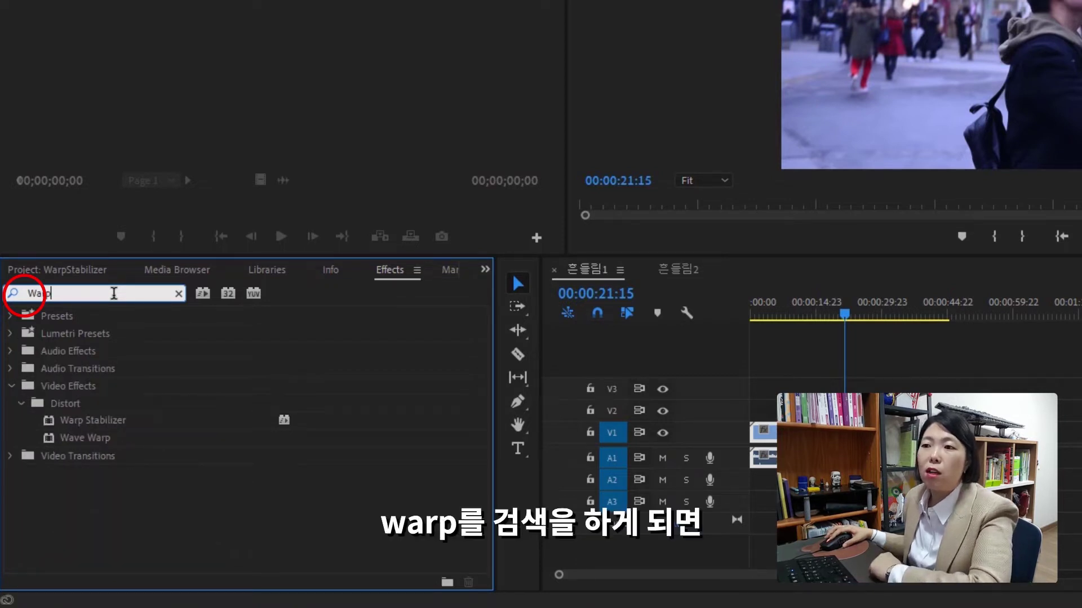
left_click(86, 421)
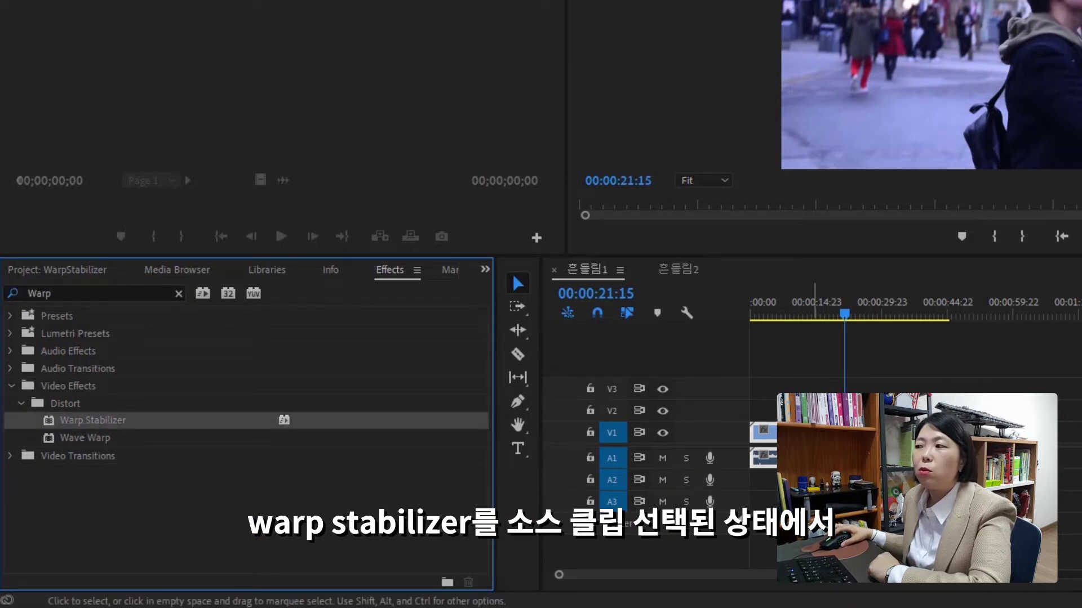
double_click(97, 420)
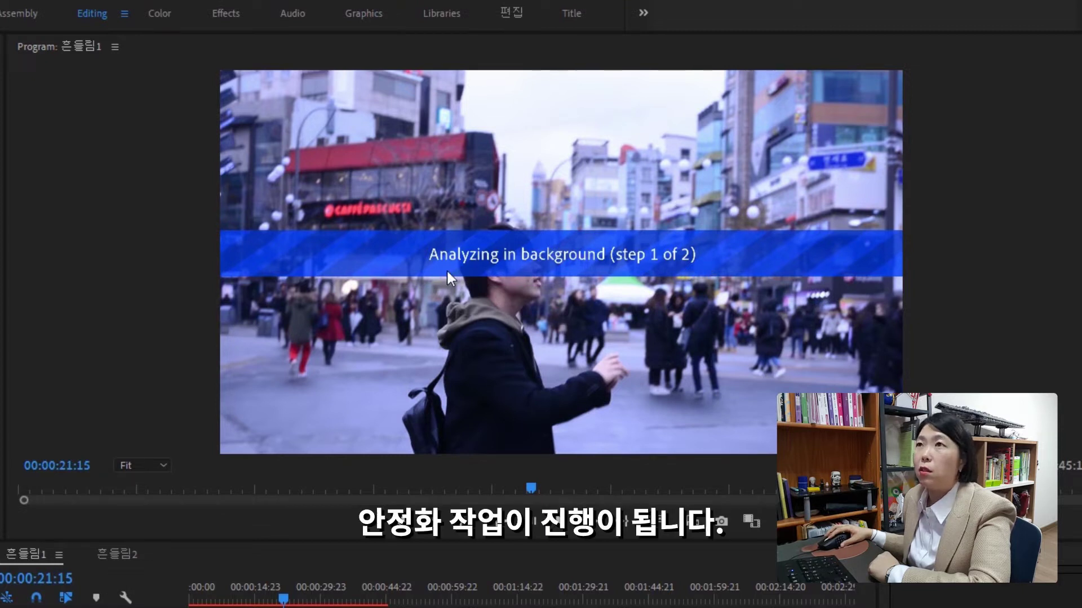
key("ctrl+s")
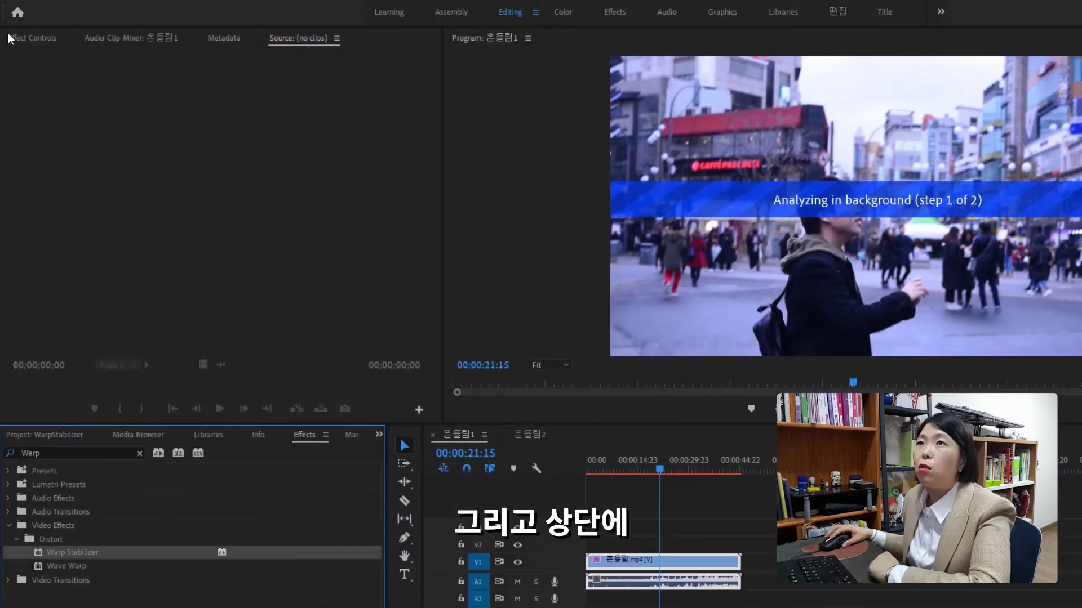
Step: Examine the Warp Stabilizer settings of the 흔들림.mp4 clip, including the available Framing options
left_click(16, 36)
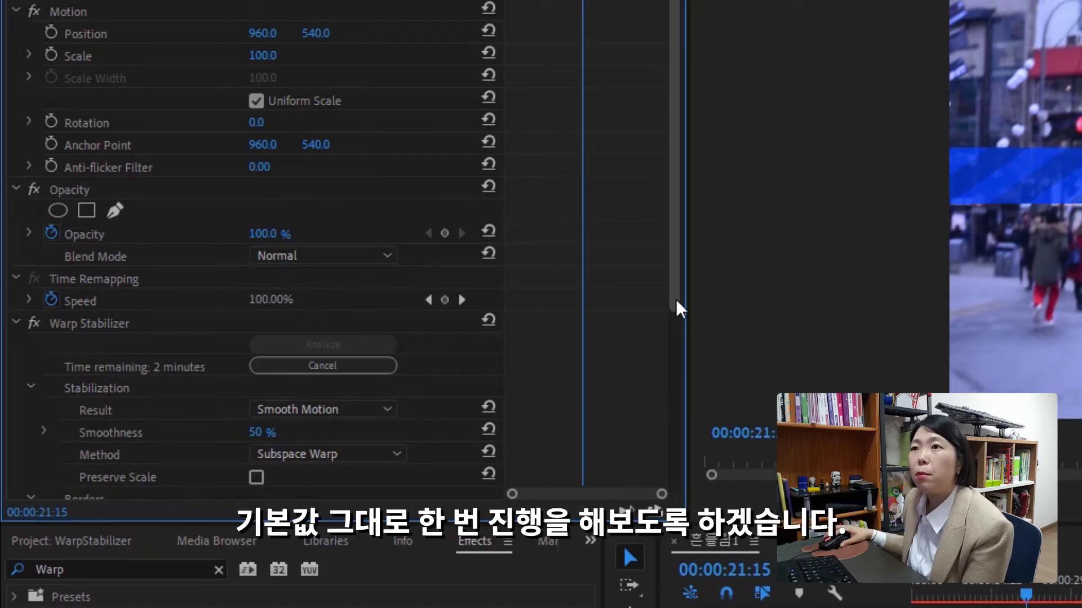
left_click_drag(680, 309, 675, 429)
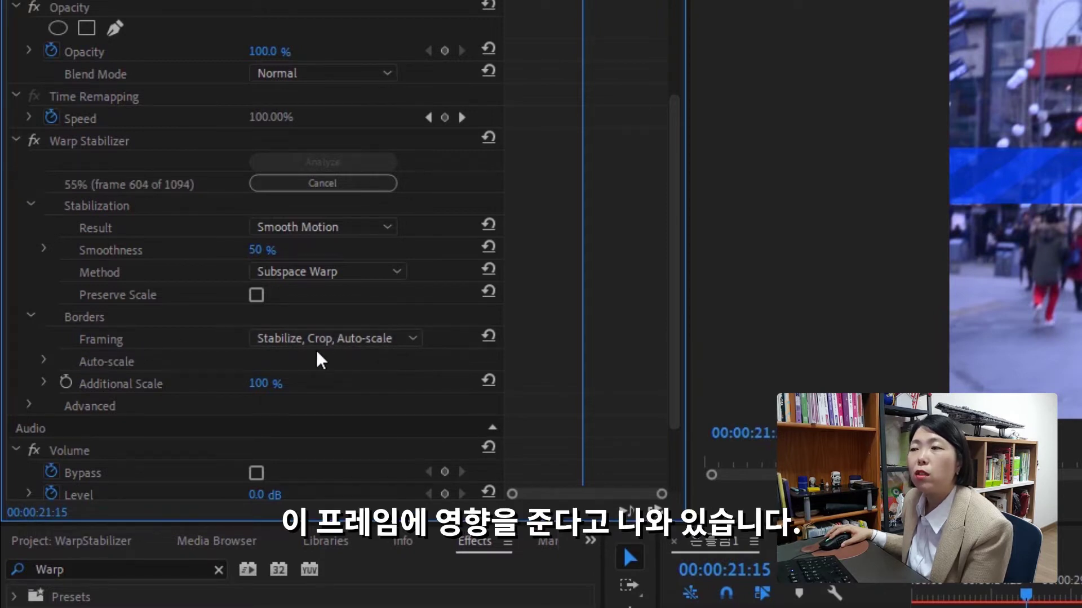
left_click(413, 341)
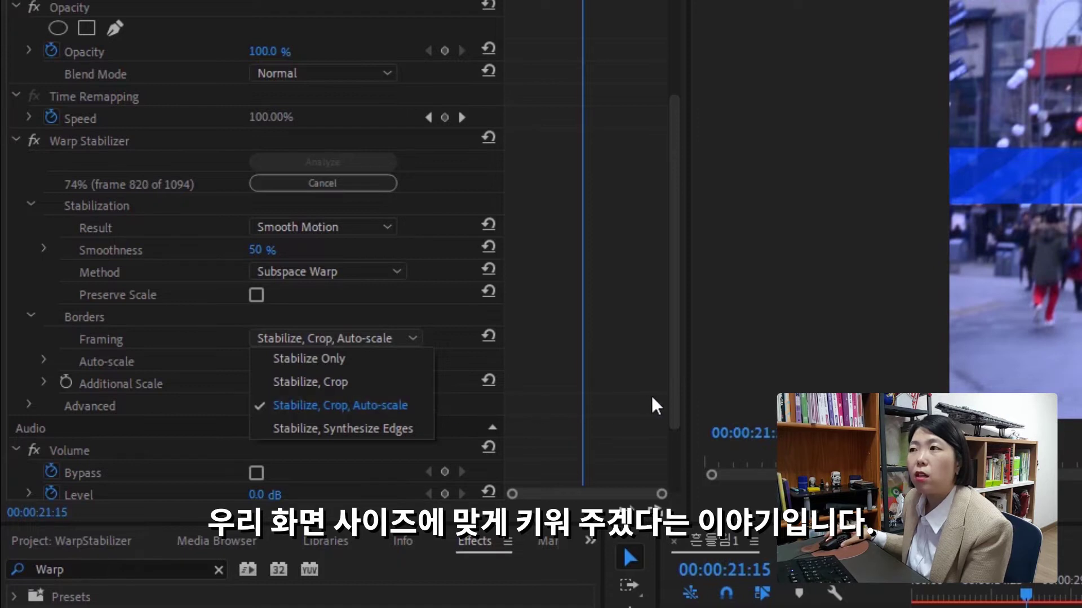
left_click(673, 374)
left_click_drag(672, 374, 657, 198)
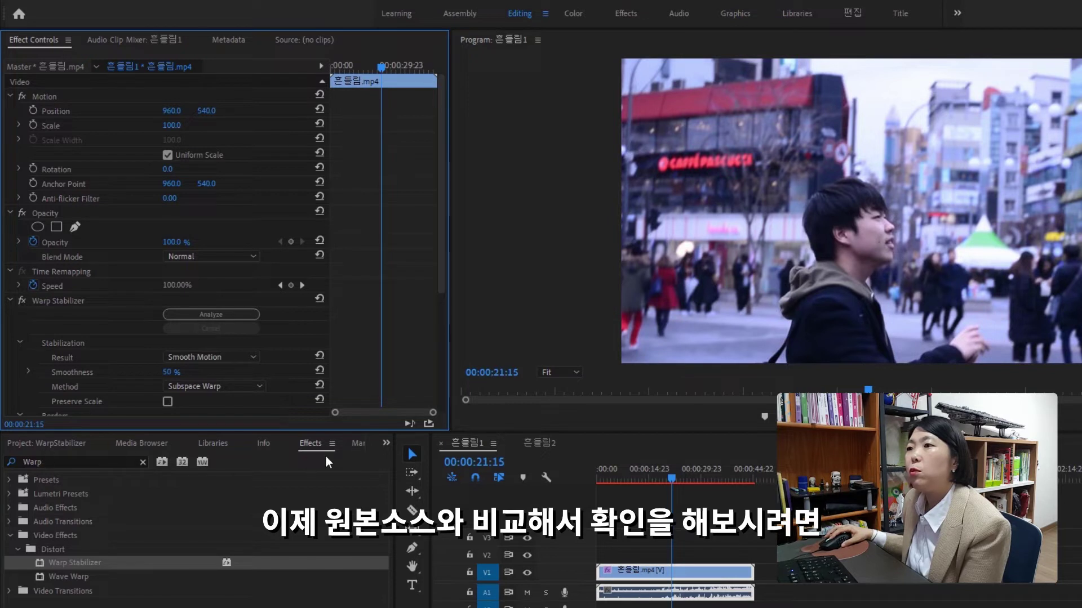
Step: Open the original 흔들림.mp4 for source viewing and go to 00:00:21:15 to compare it with the stabilized frame
left_click(67, 444)
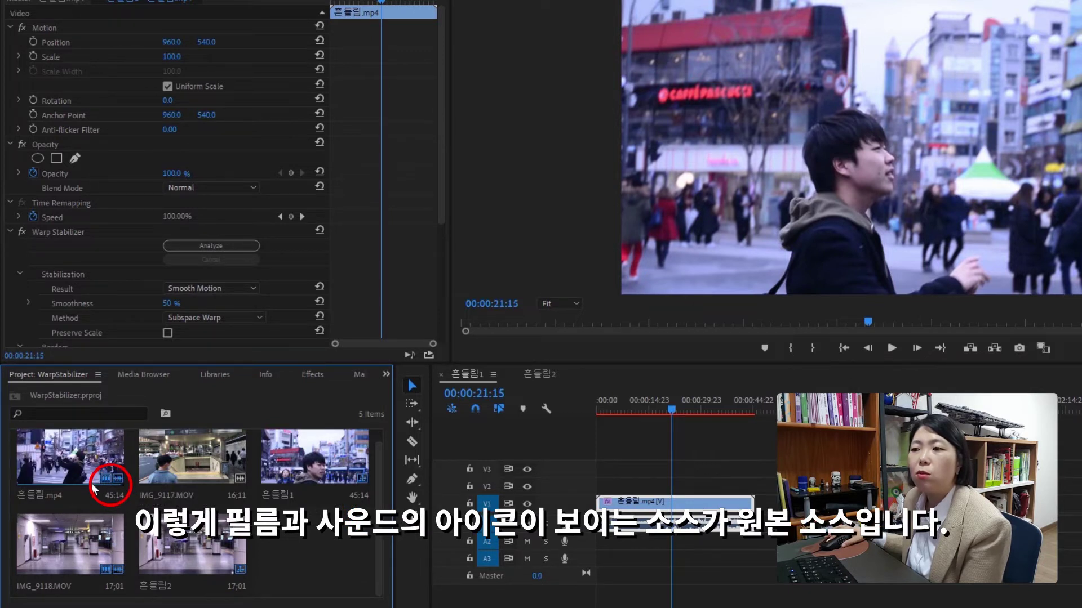
double_click(53, 473)
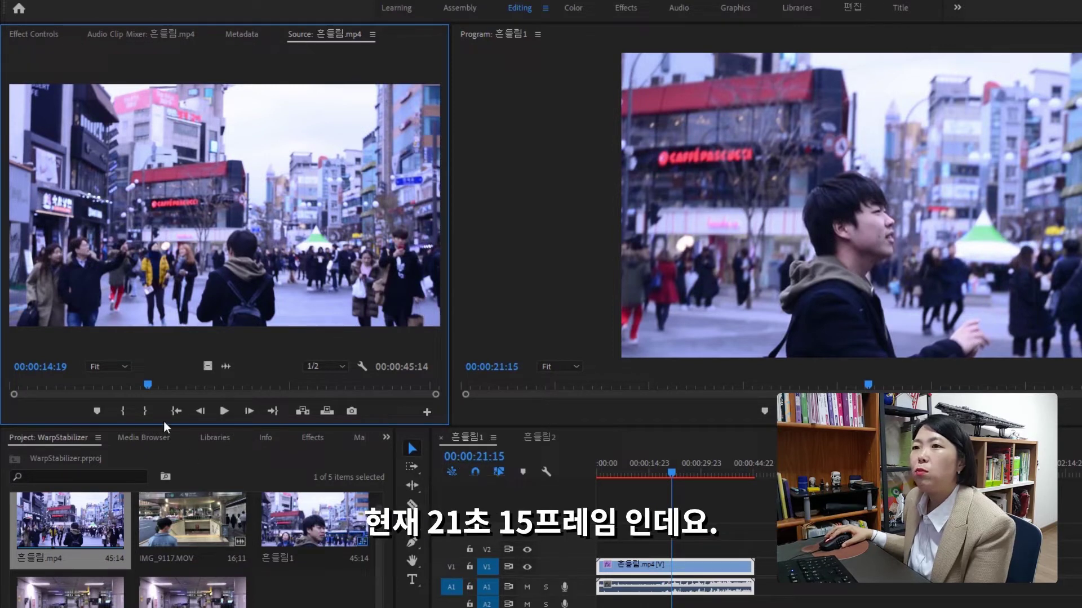
left_click(148, 386)
left_click_drag(155, 386, 212, 388)
left_click(67, 368)
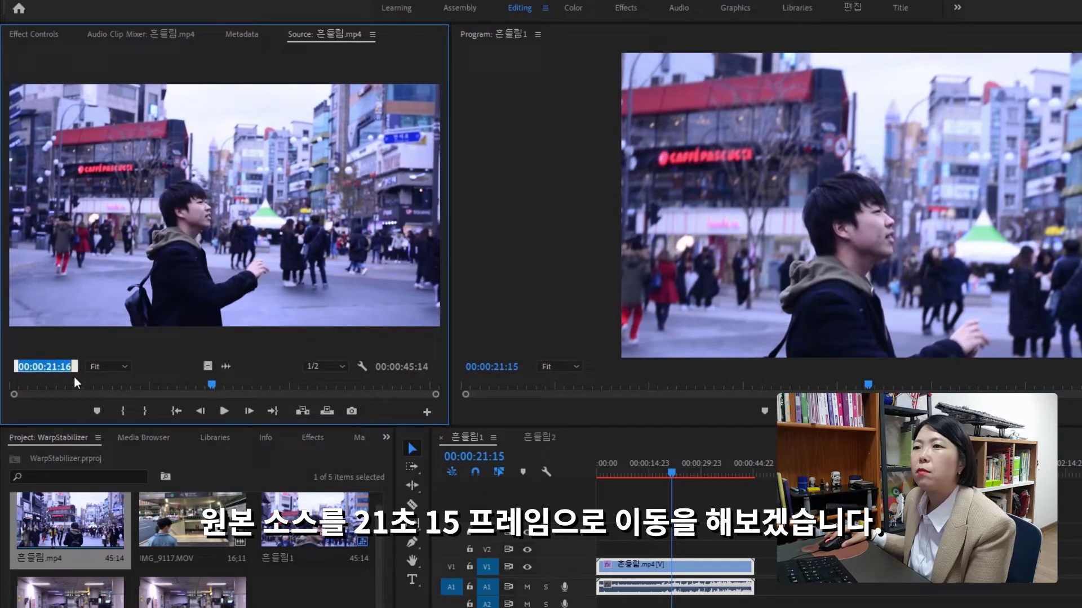
left_click_drag(72, 367, 67, 369)
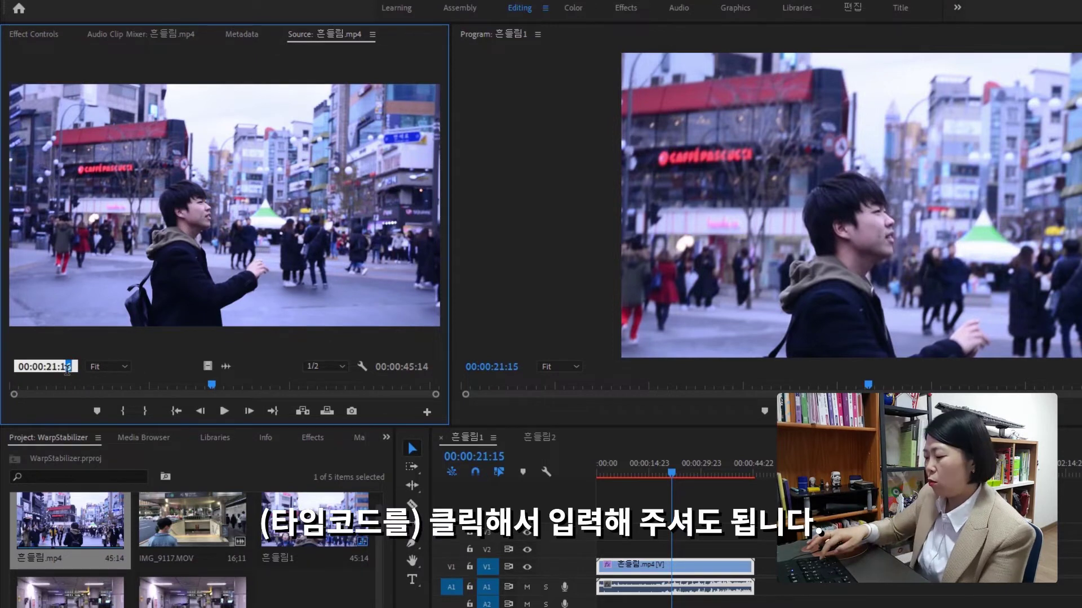
type("5")
key("Return")
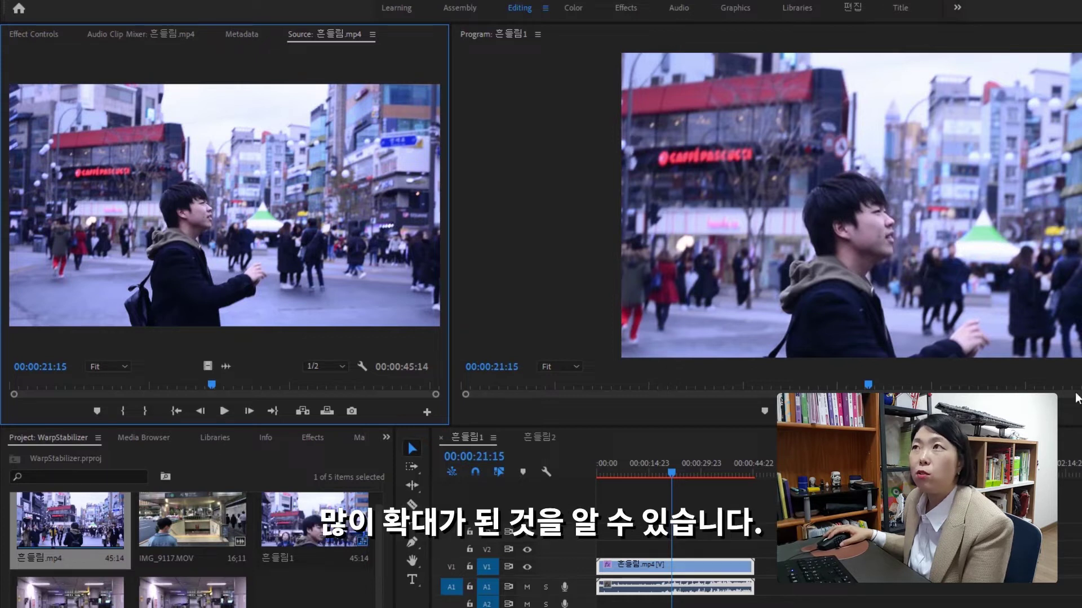
Step: Examine the Result and Method options of Warp Stabilizer on the timeline clip, keeping Smooth Motion and Subspace Warp
left_click(39, 37)
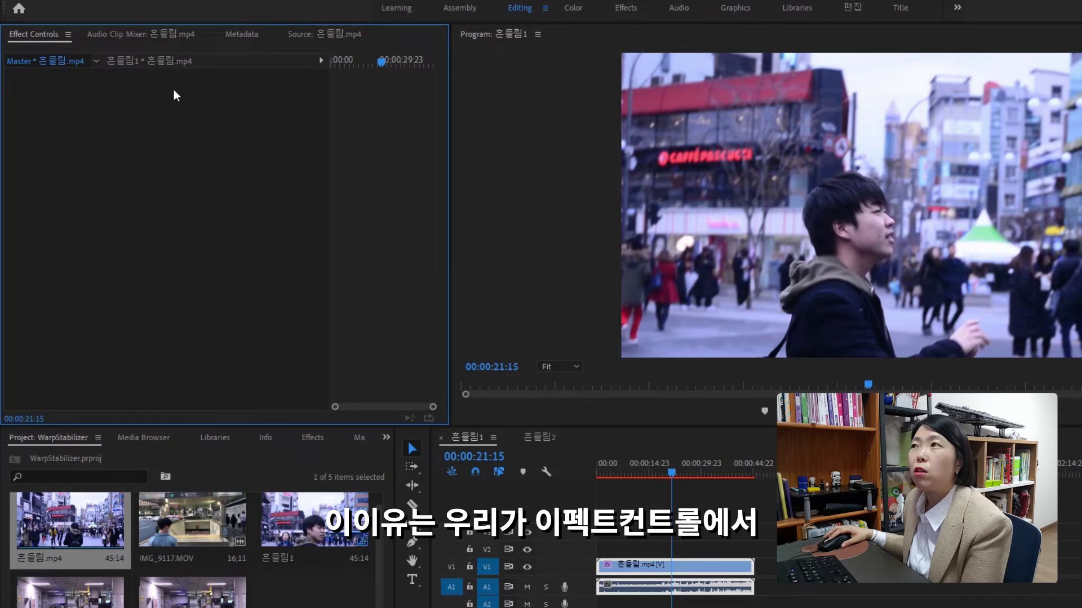
left_click(685, 566)
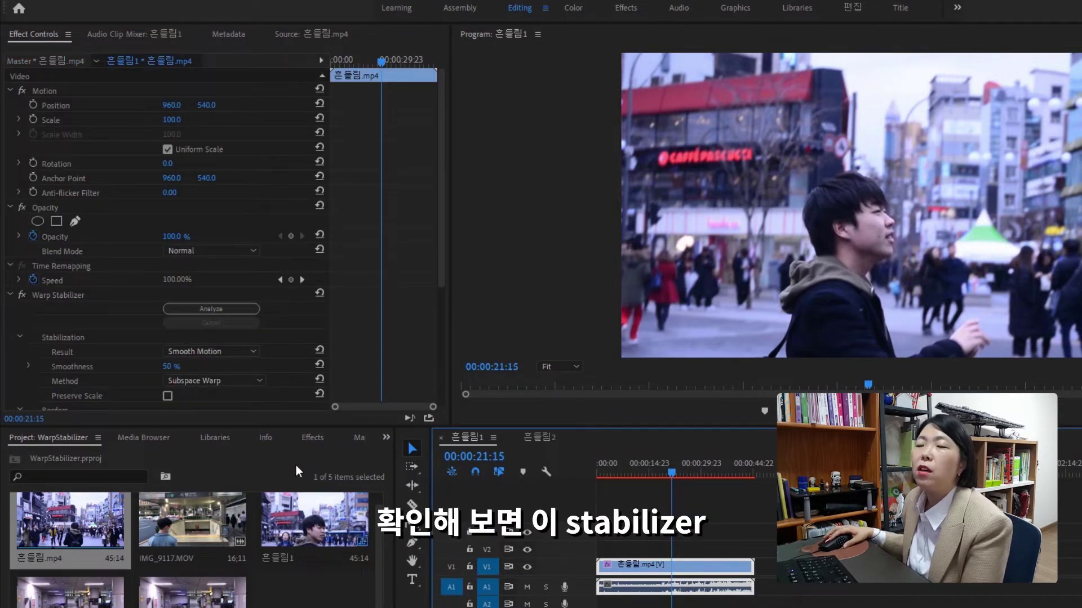
scroll(135, 338, "down", 1)
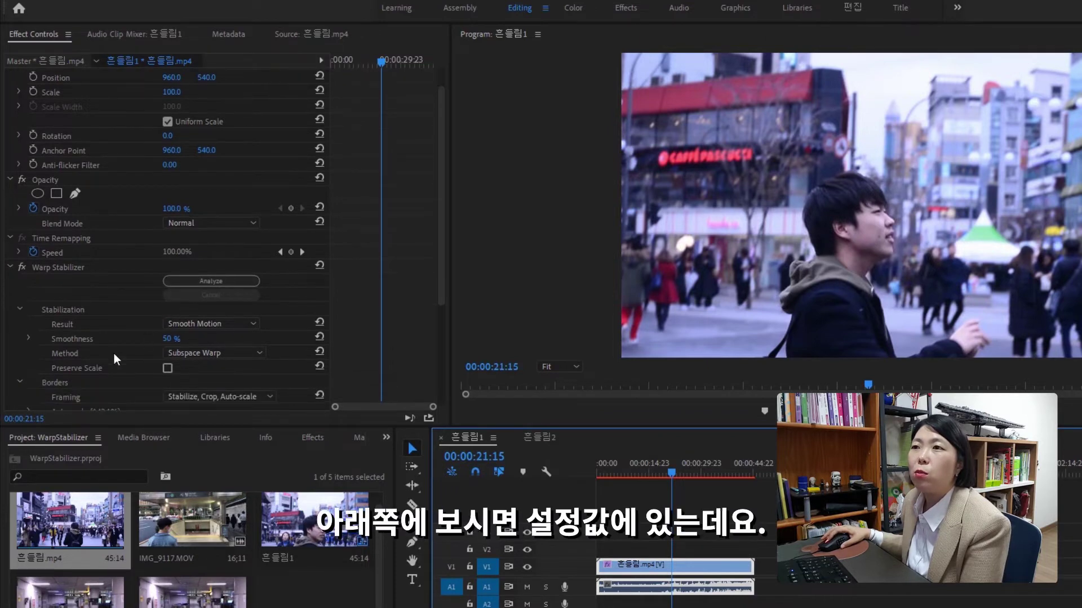
scroll(97, 309, "down", 1)
scroll(239, 315, "down", 1)
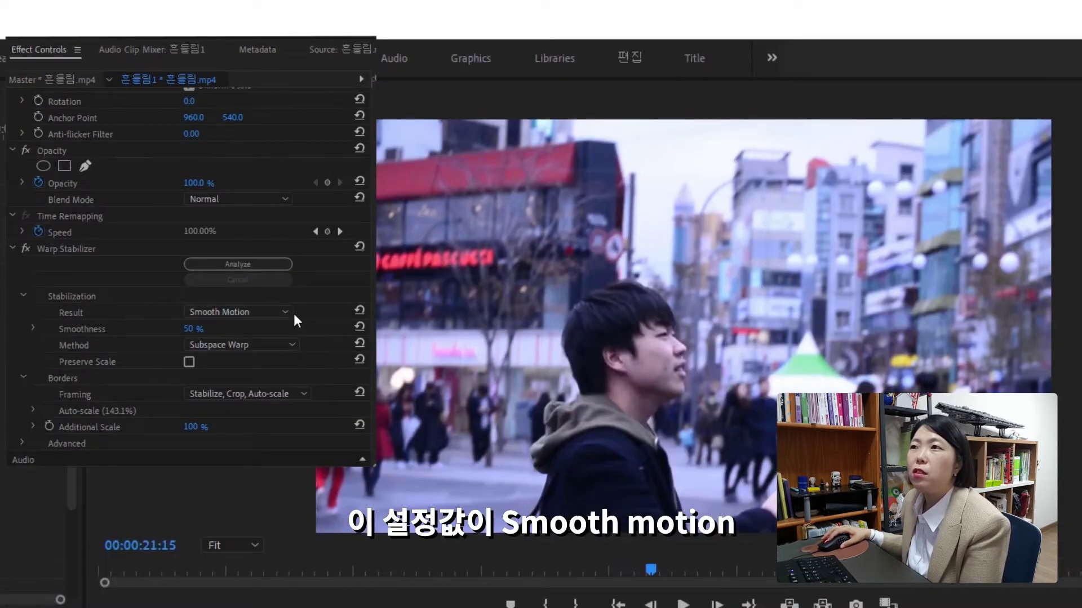
left_click(291, 316)
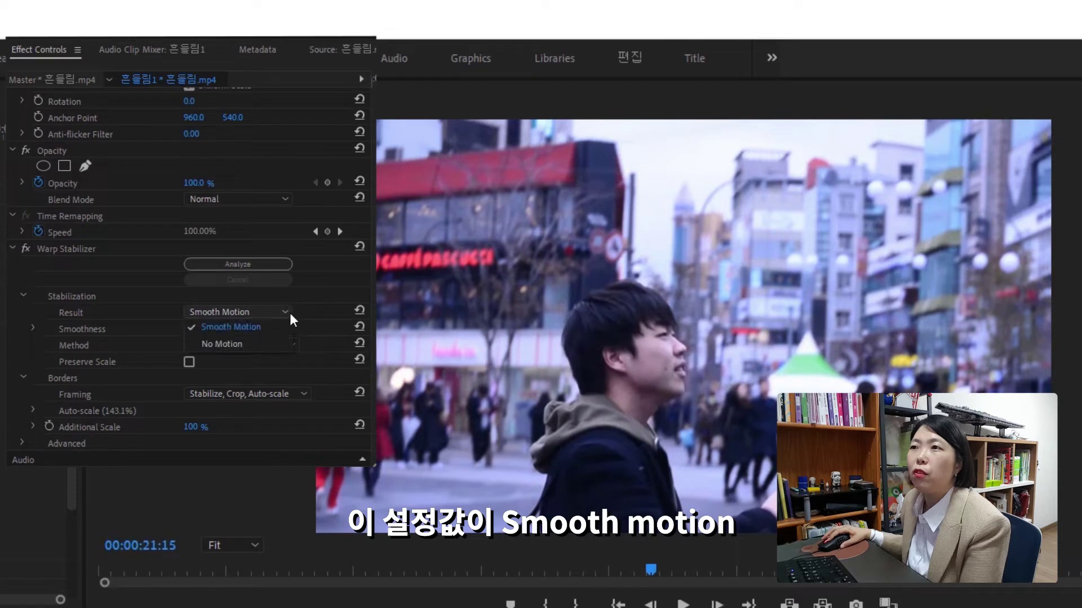
left_click(263, 332)
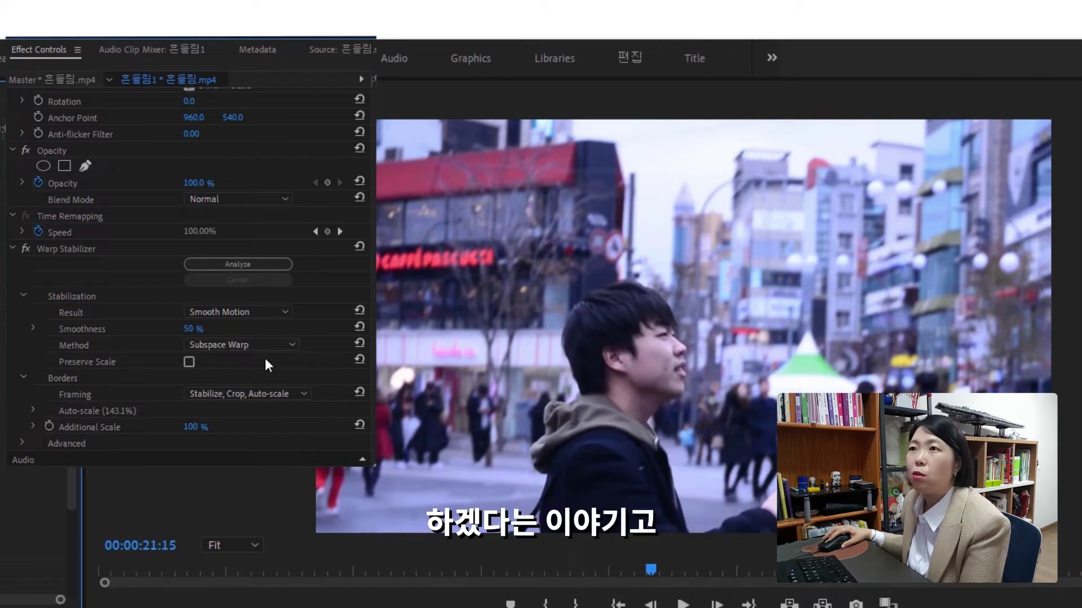
left_click(290, 345)
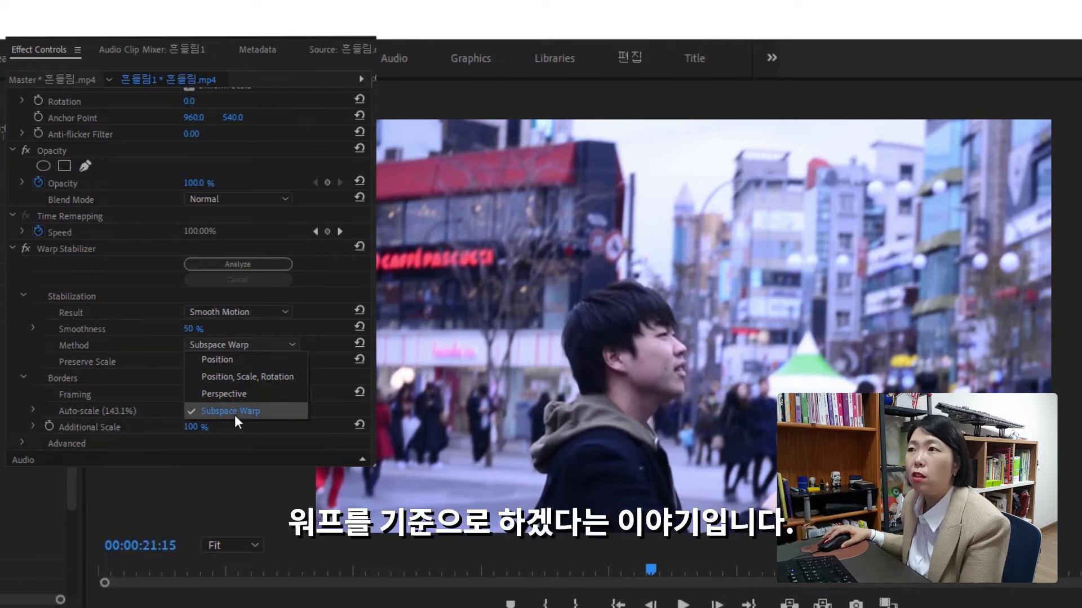
left_click(74, 469)
Step: Set the Warp Stabilizer's Framing to Stabilize Only on the 흔들림.mp4 clip
scroll(76, 467, "down", 1)
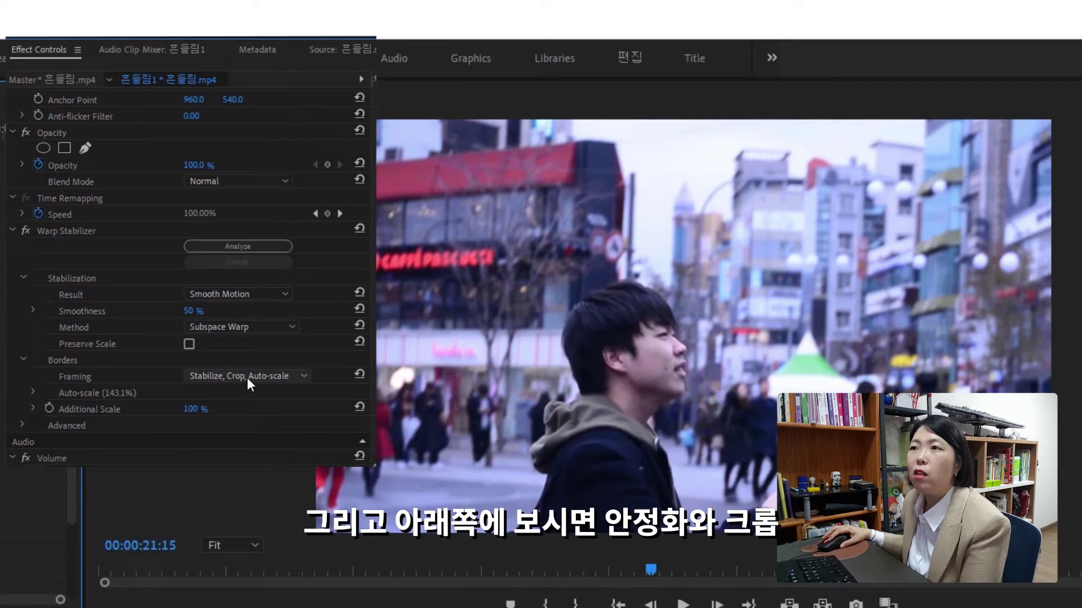
left_click(299, 377)
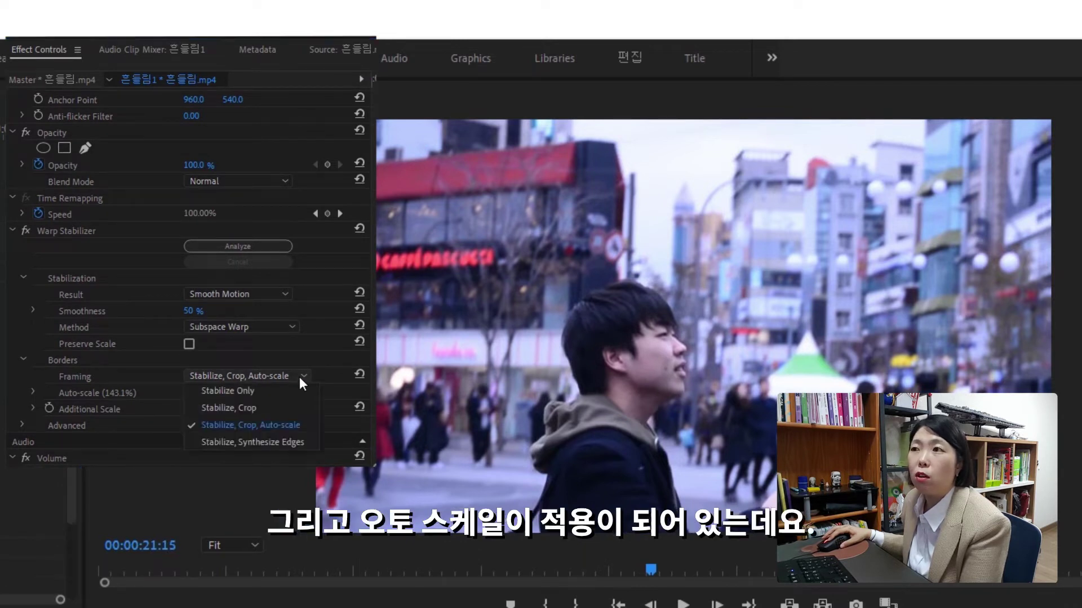
left_click(272, 393)
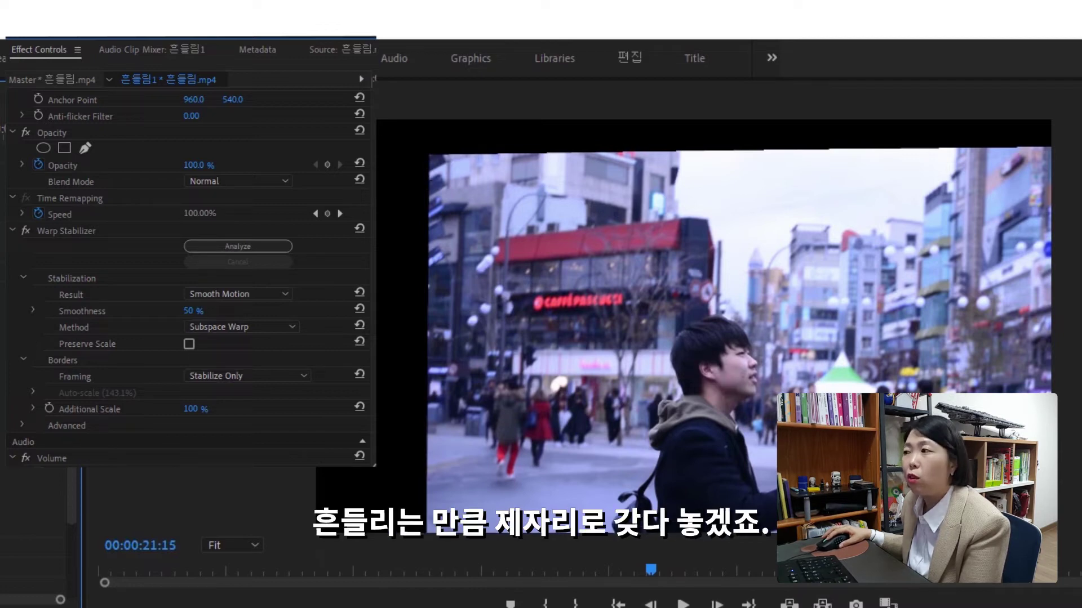
Step: Play through the 흔들림1 sequence to review the Stabilize Only result, stopping at 00:00:17:00
key("j")
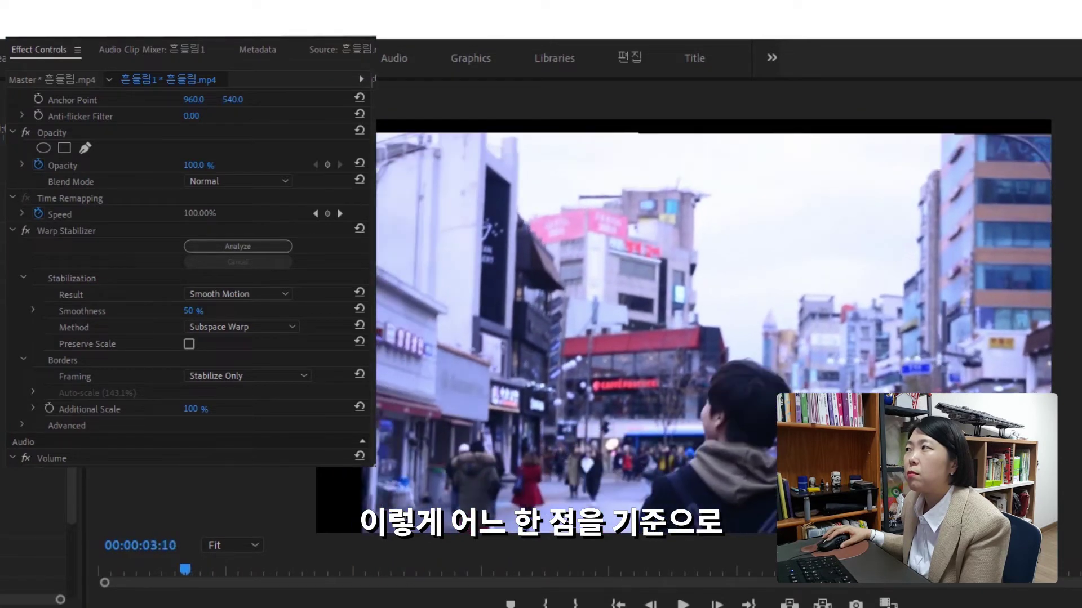
key("l")
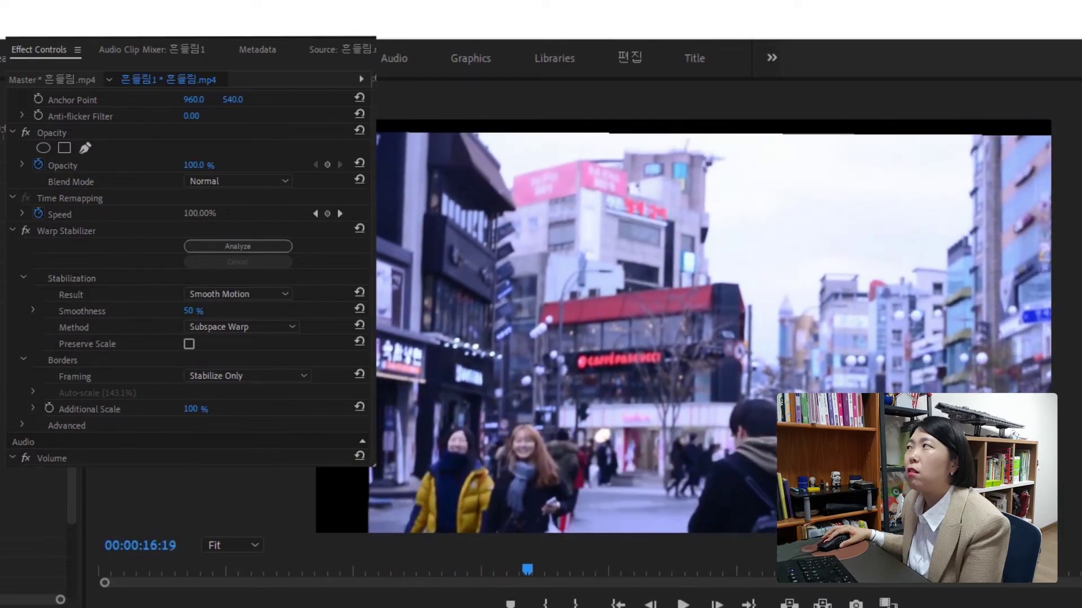
key("k")
left_click(392, 177)
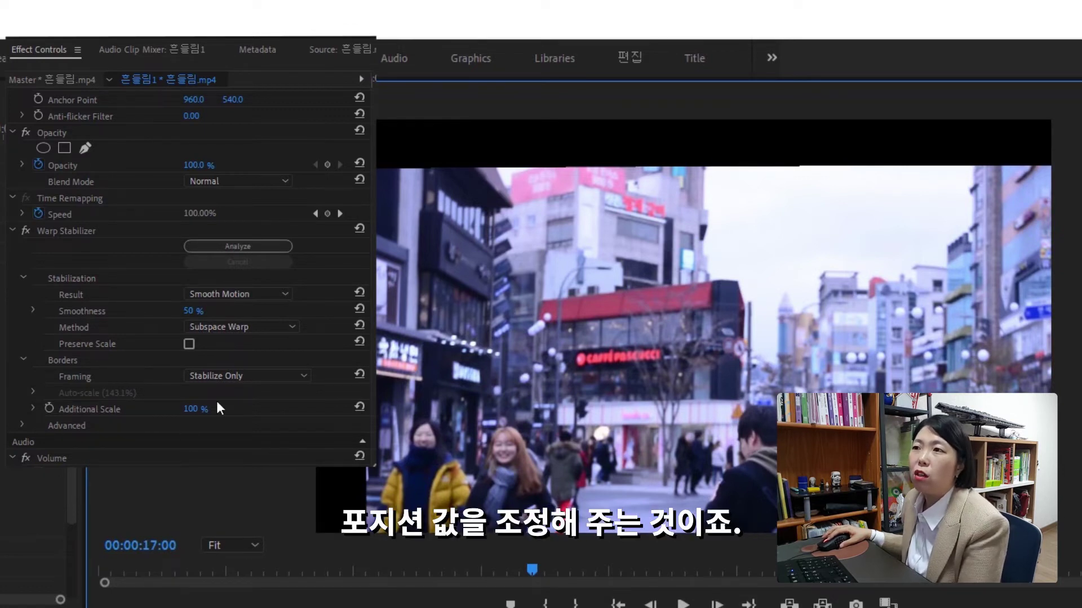
Step: Try the Stabilize, Crop framing on 흔들림.mp4, check it at 00:00:25:19, and switch Framing to Stabilize, Crop, Auto-scale
left_click(301, 381)
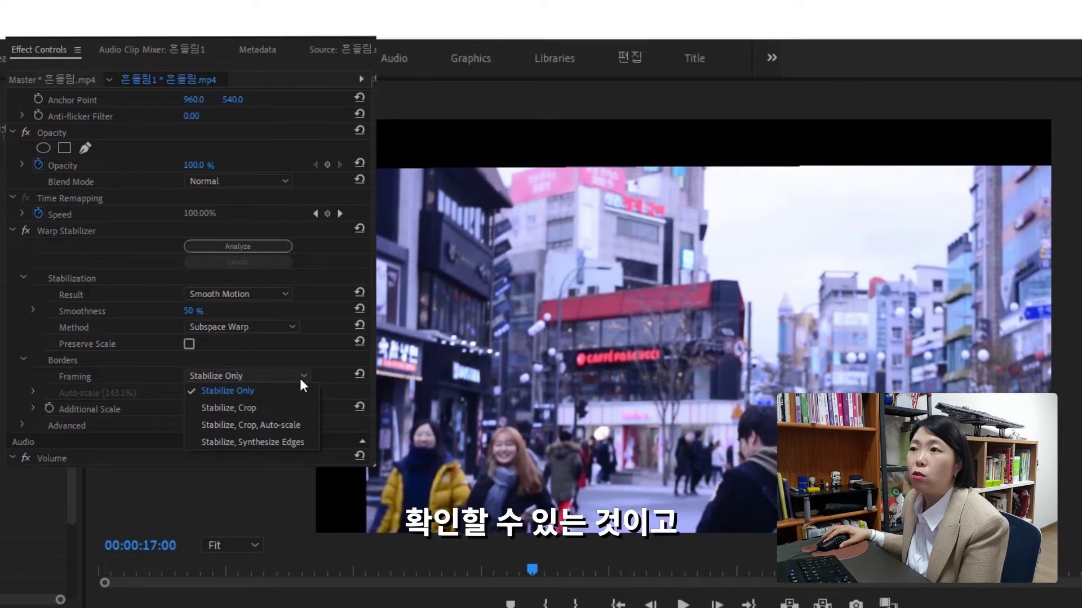
left_click(257, 412)
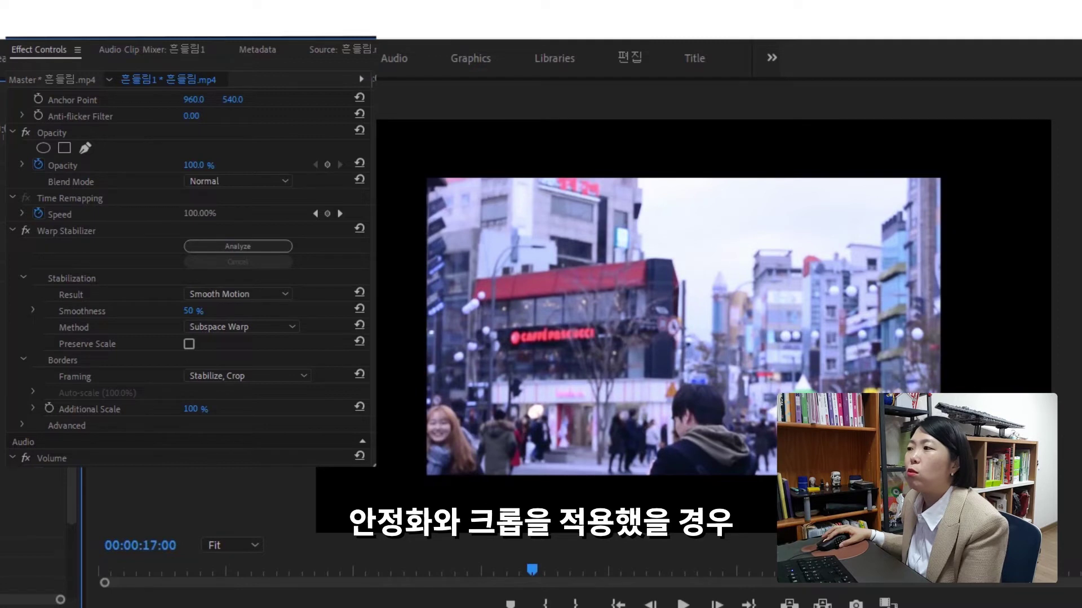
left_click_drag(532, 570, 757, 569)
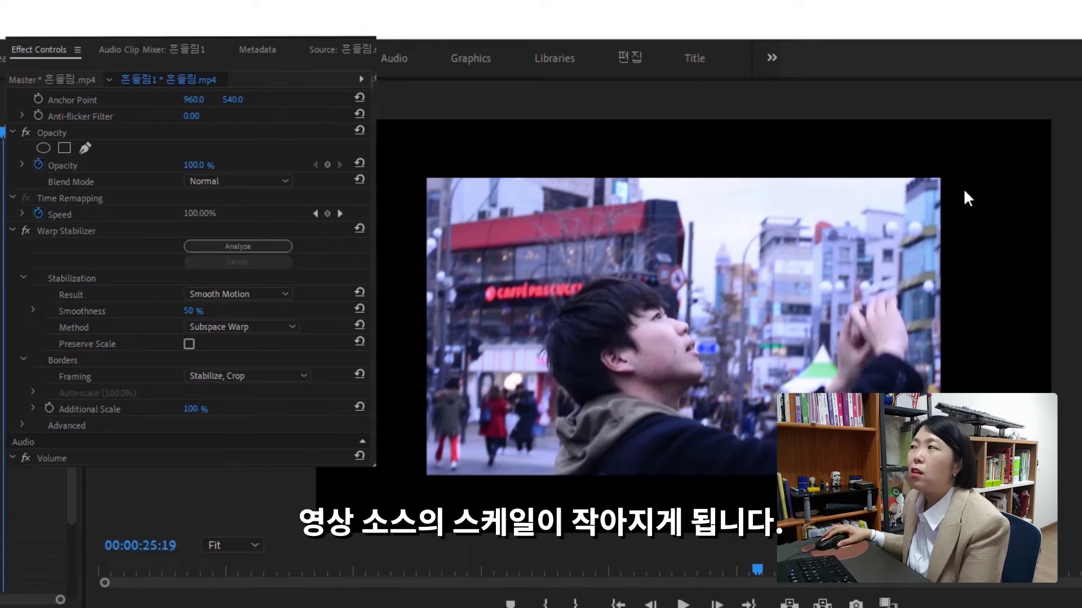
left_click(304, 374)
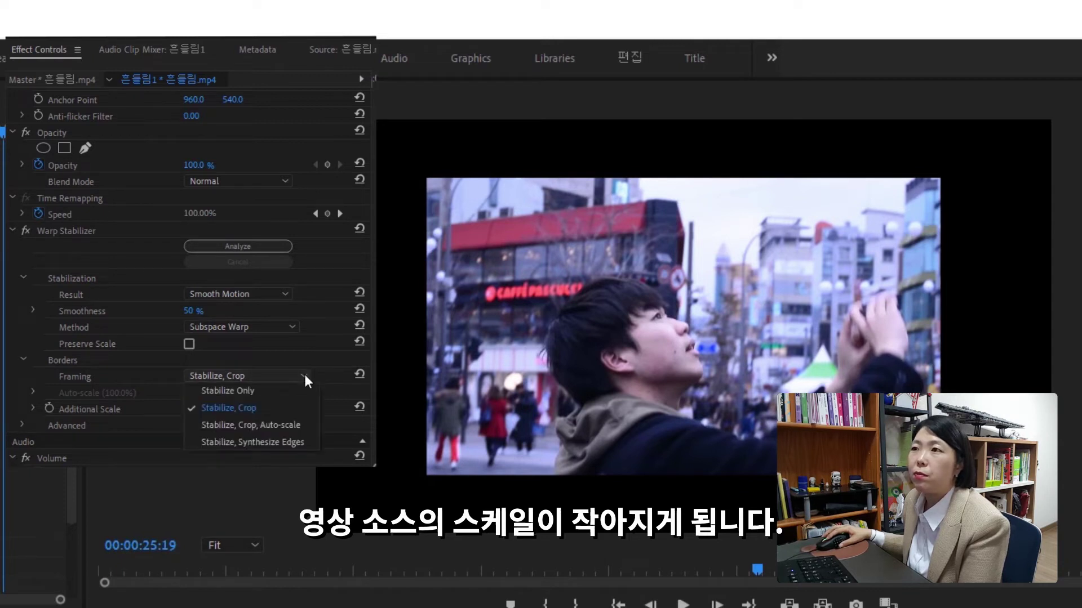
left_click(306, 425)
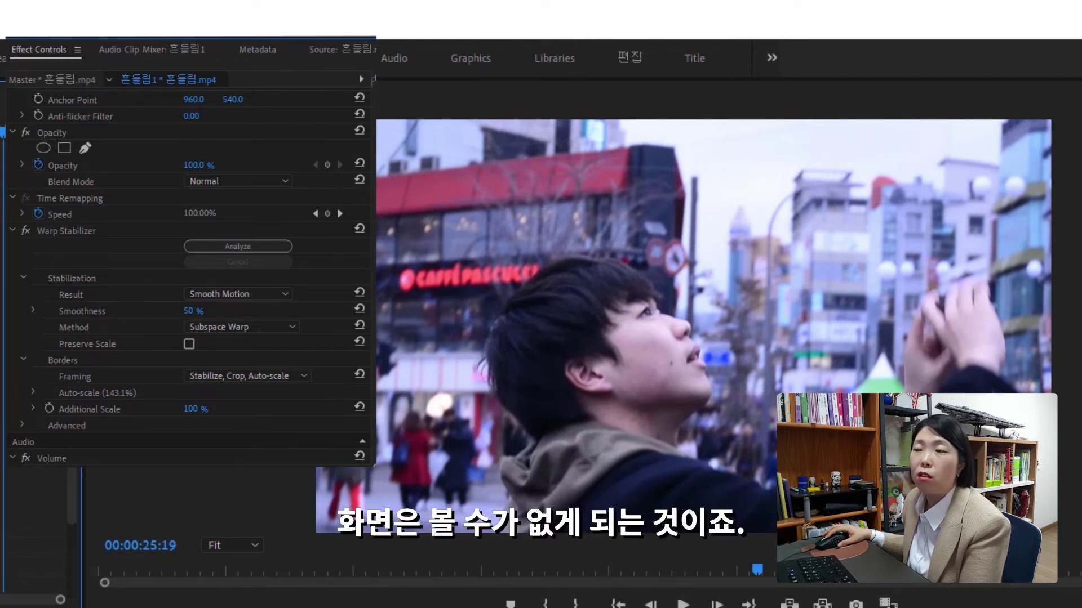
Step: Set the Warp Stabilizer's Framing to Stabilize, Synthesize Edges on the 흔들림.mp4 clip and render the sequence for playback
left_click(303, 375)
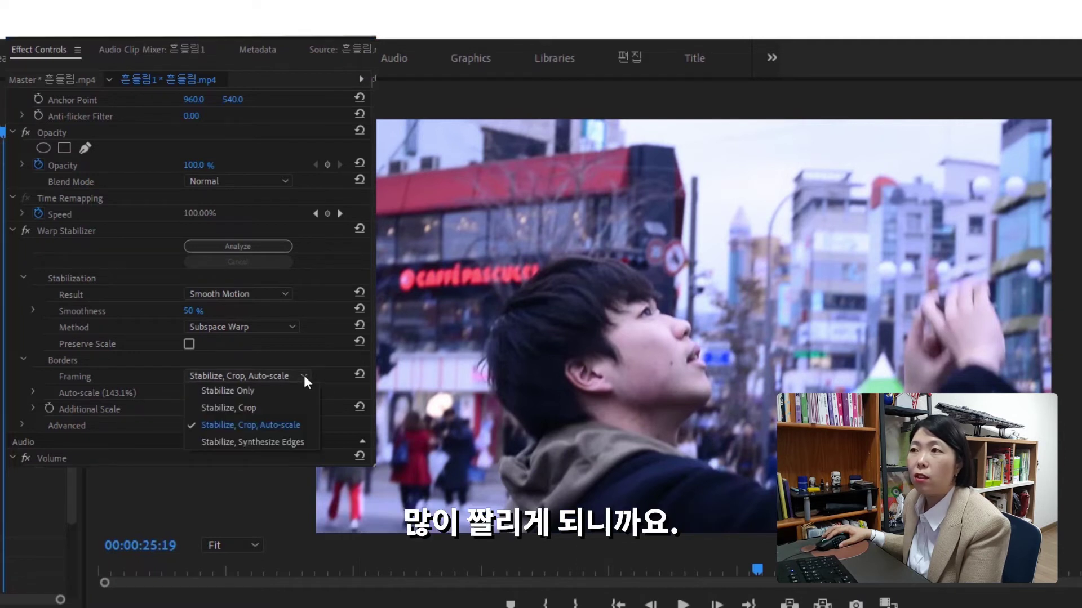
left_click(295, 443)
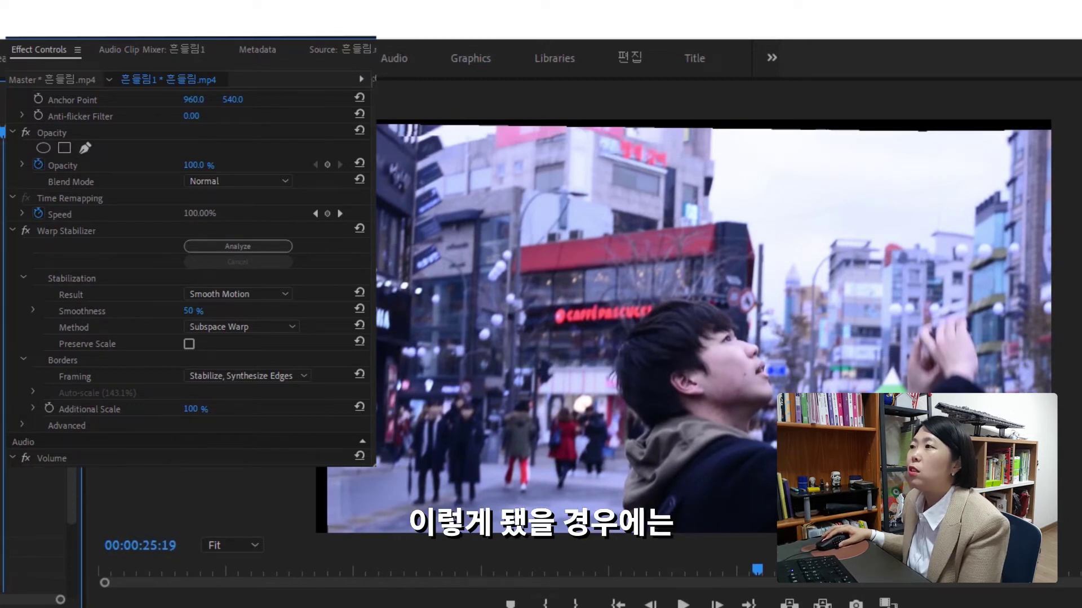
key("j")
key("j")
key("j")
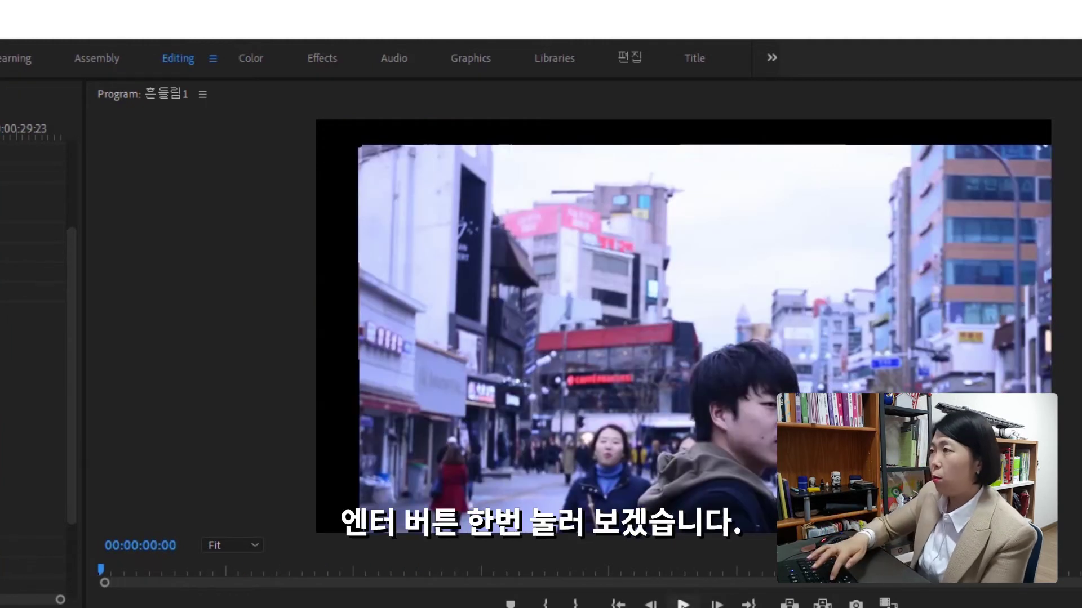
key("Return")
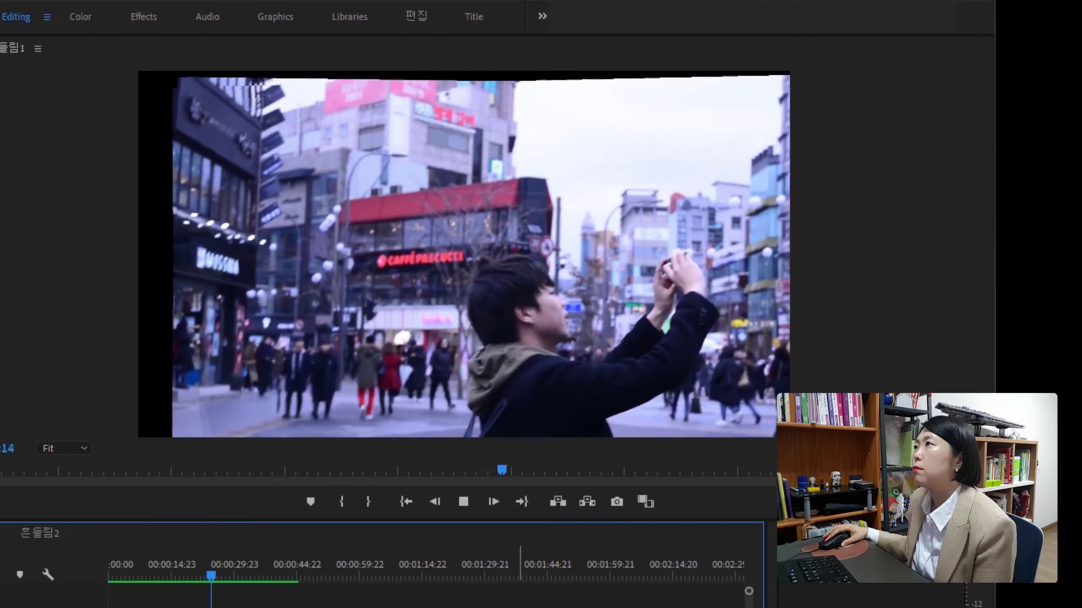
Step: Stop the playback, save the project, and inspect the synthesized edges at 00:00:36:14
left_click(459, 500)
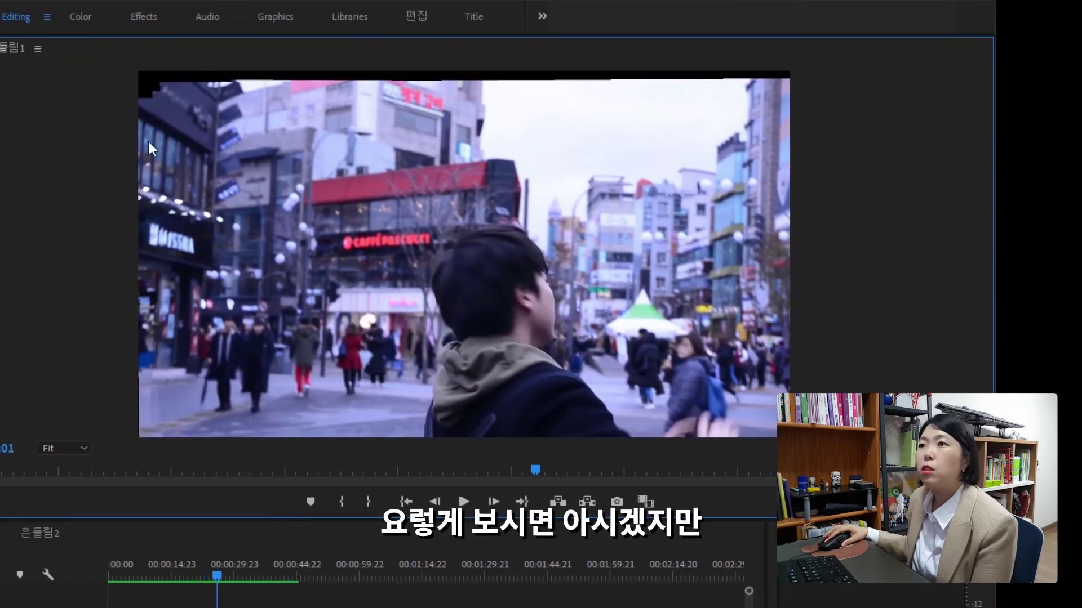
key("ctrl+s")
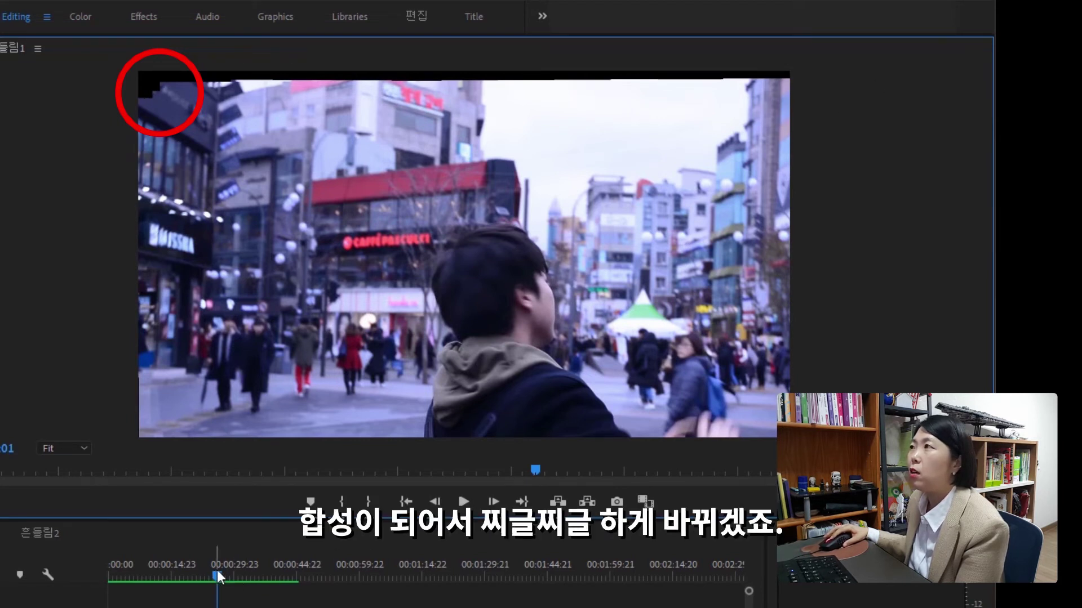
left_click_drag(229, 570, 262, 580)
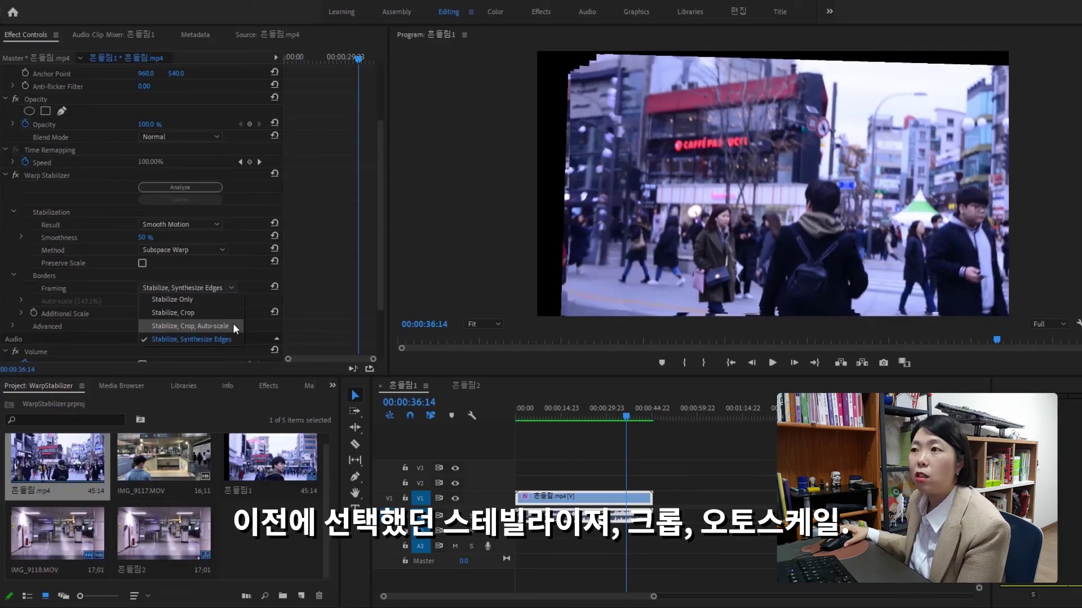
Step: Set Framing back to Stabilize, Crop, Auto-scale on 흔들림.mp4 and review the earlier frames, ending at 00:00:17:04
left_click(233, 327)
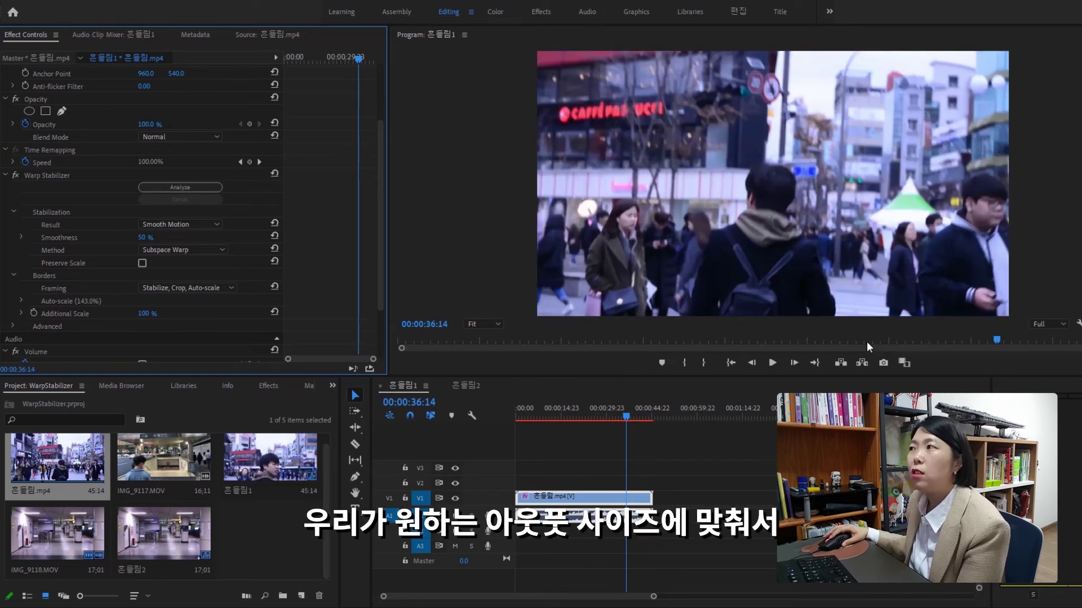
left_click_drag(627, 412, 545, 423)
left_click_drag(550, 427, 565, 429)
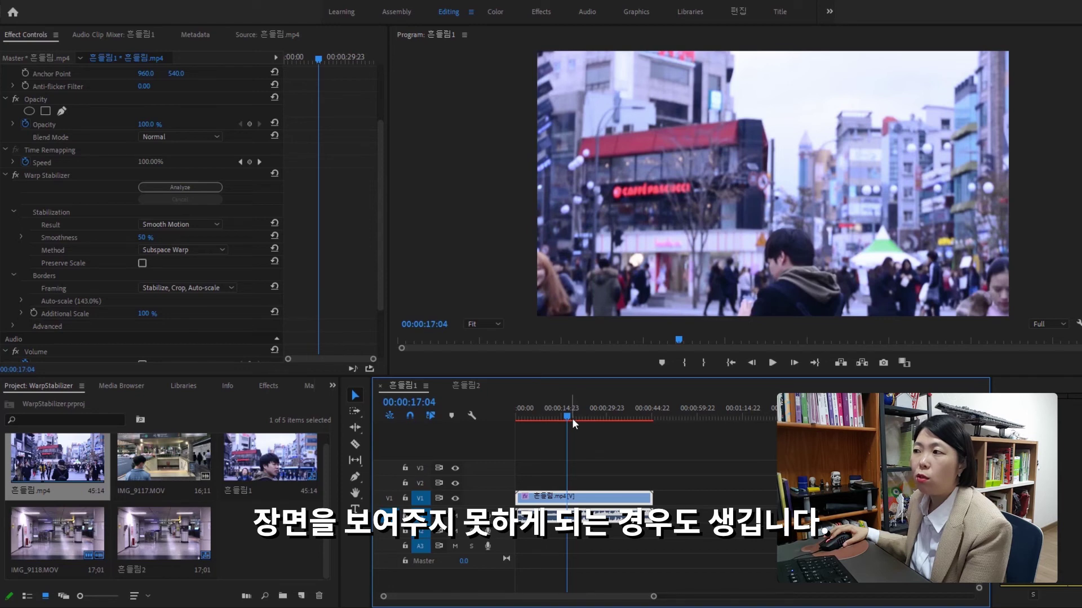
Step: Open the 흔들림2 sequence and apply the Warp Stabilizer effect to its IMG_9118.MOV clip
left_click(466, 386)
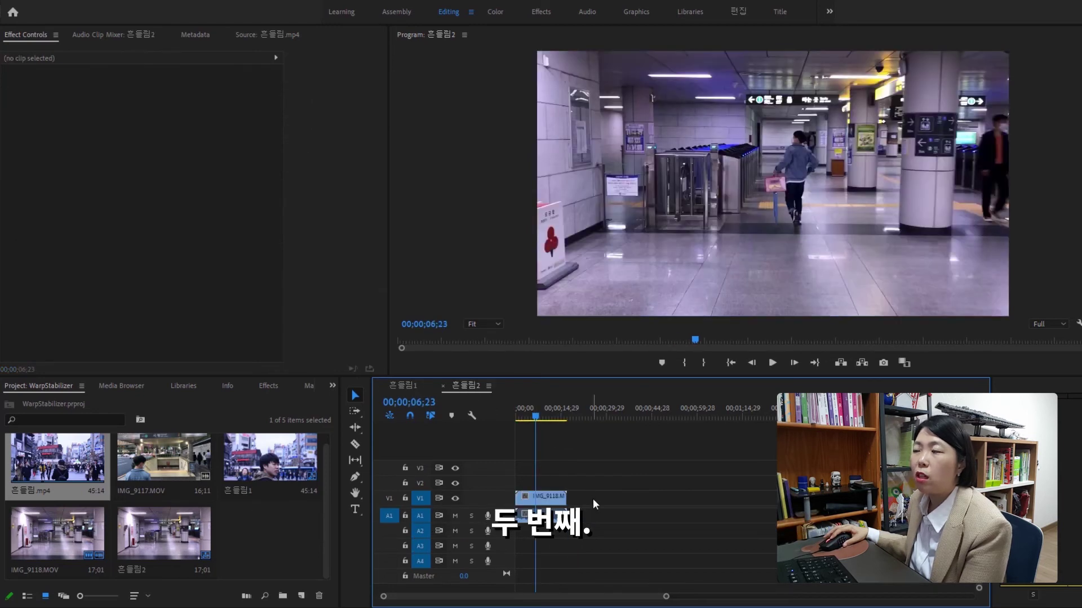
mouse_move(535, 421)
left_mouse_down()
mouse_move(505, 430)
mouse_move(530, 427)
mouse_move(519, 431)
left_mouse_up()
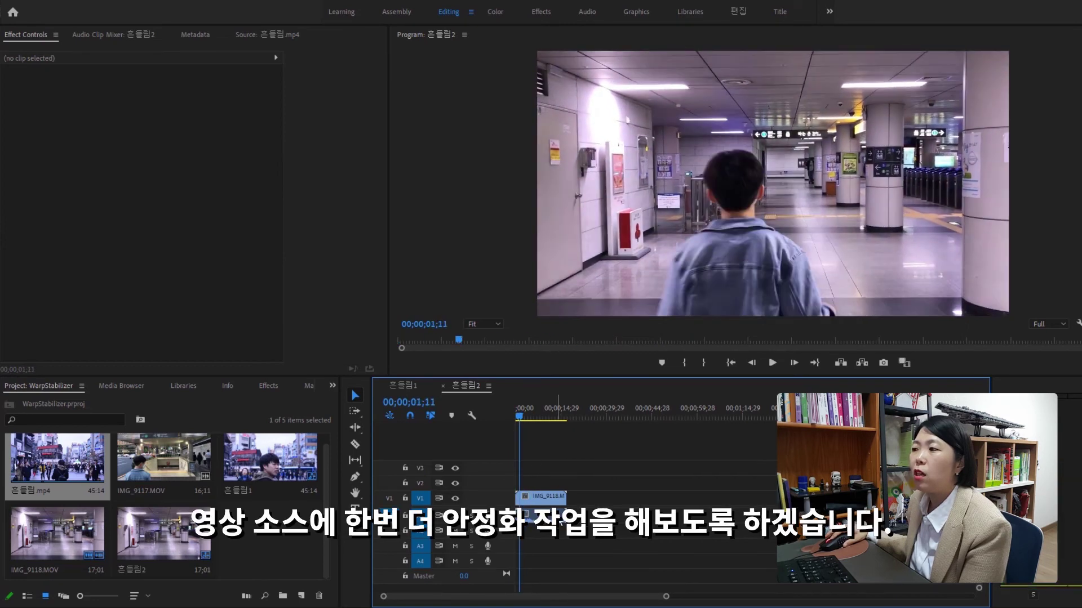
left_click(544, 499)
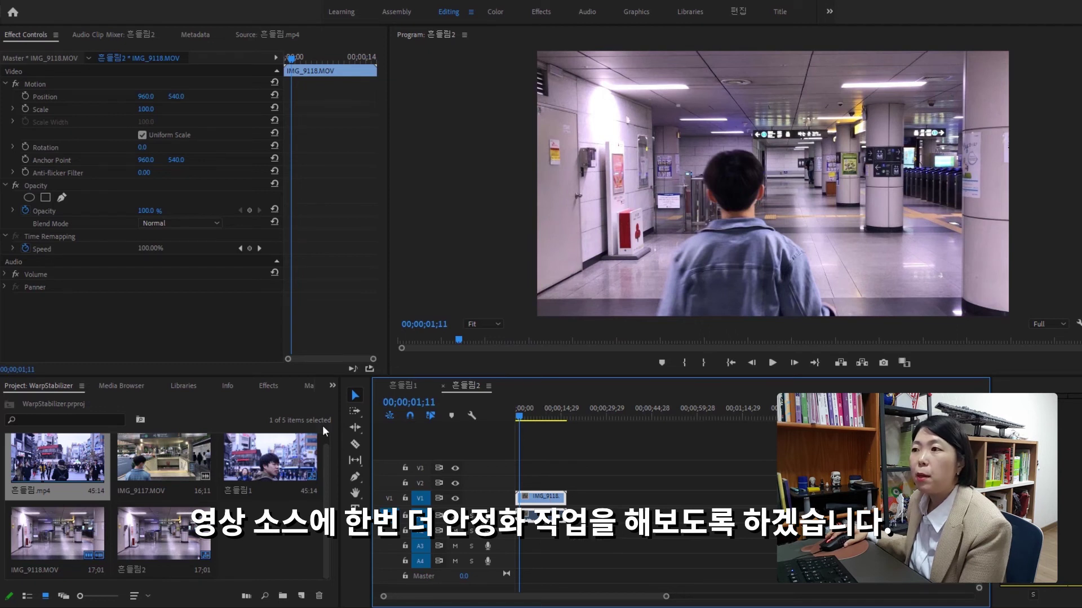
left_click(267, 387)
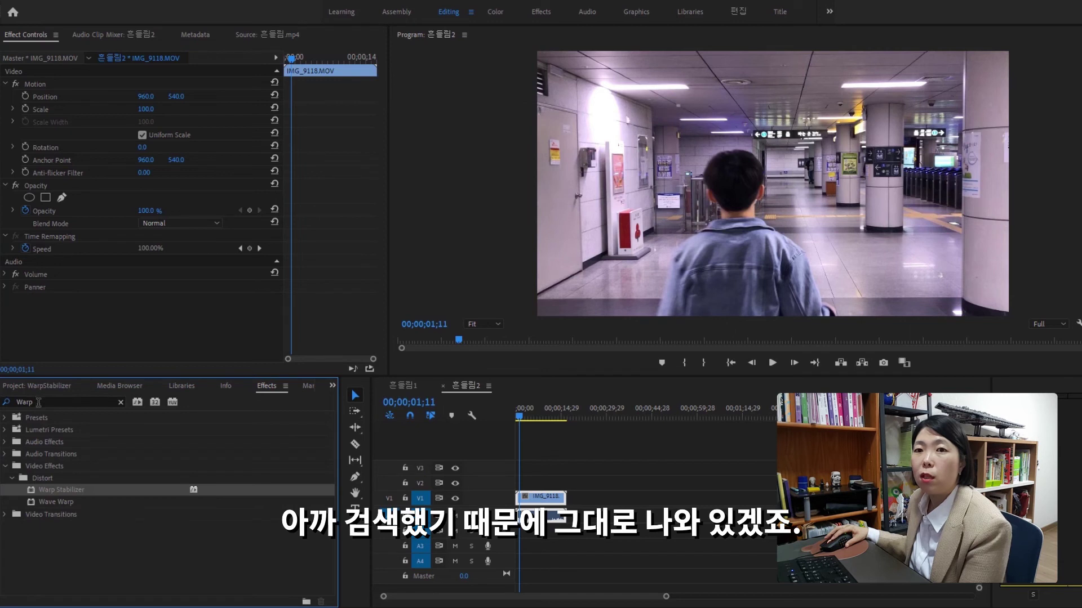
double_click(59, 492)
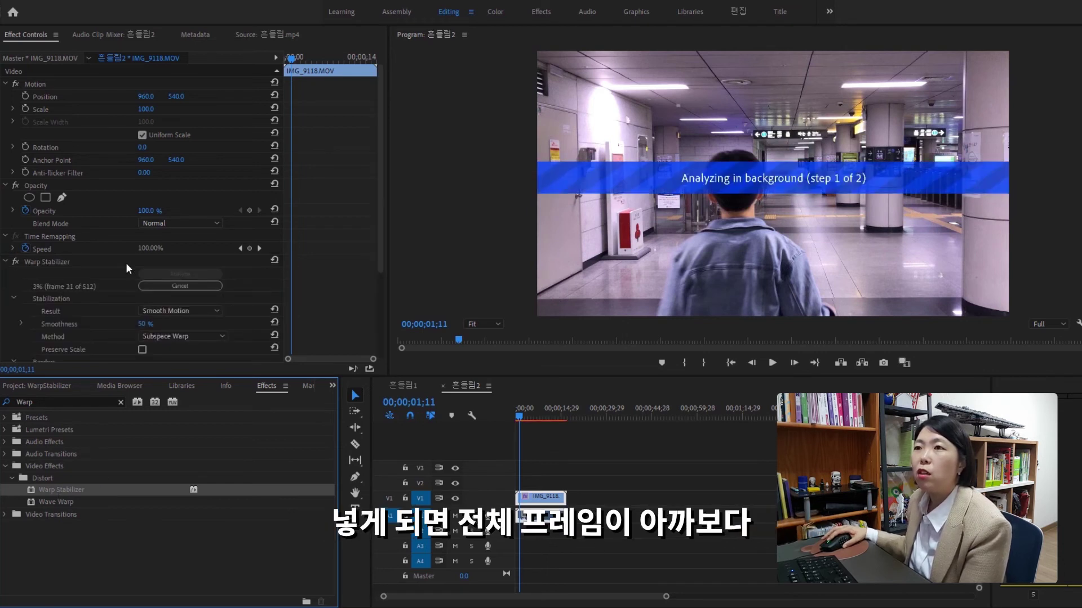
Step: Examine the Warp Stabilizer settings of IMG_9118.MOV and review the analyzed clip at 00;00;03;23
scroll(129, 269, "down", 1)
scroll(129, 269, "down", 4)
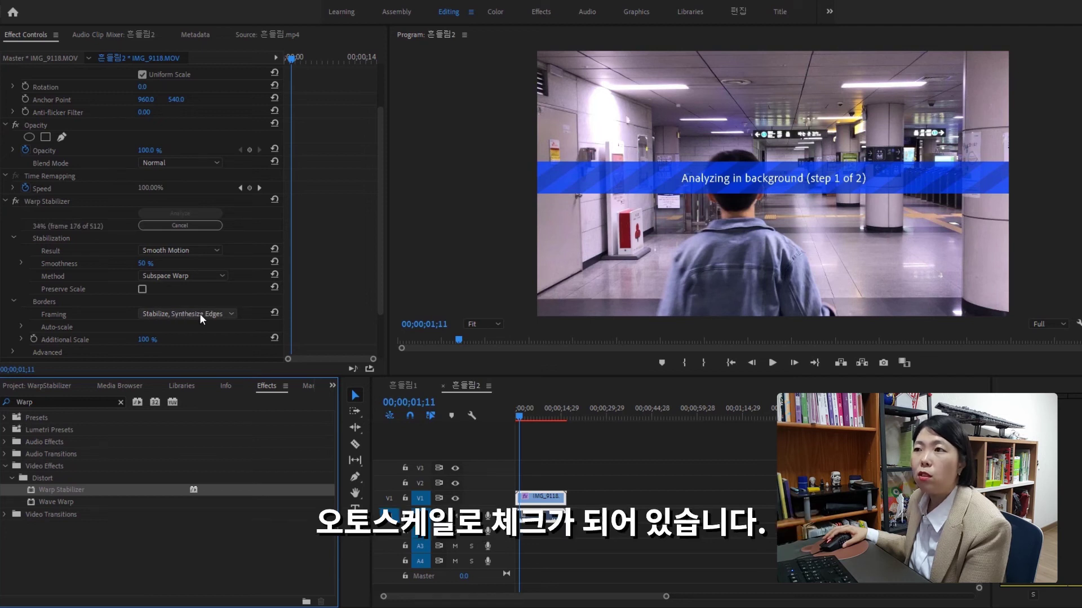
scroll(258, 320, "down", 1)
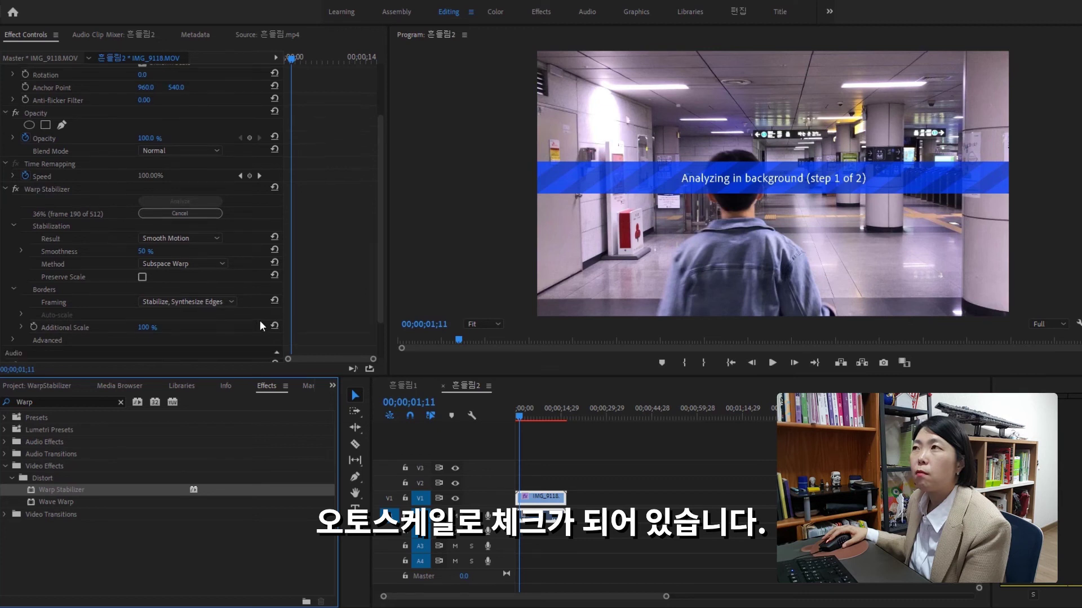
left_click_drag(380, 188, 380, 222)
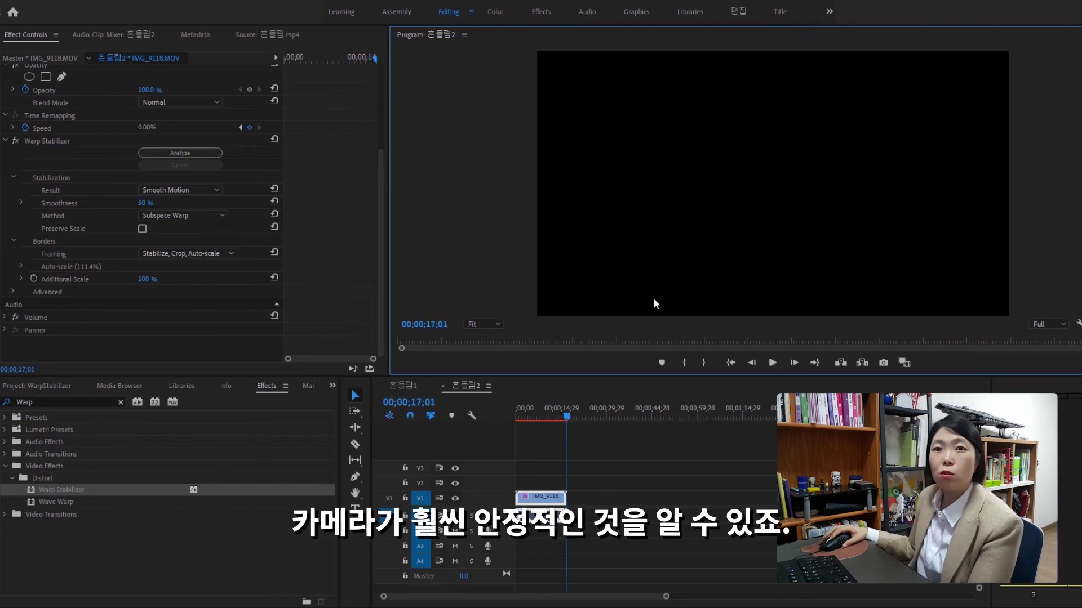
left_click_drag(550, 421, 526, 422)
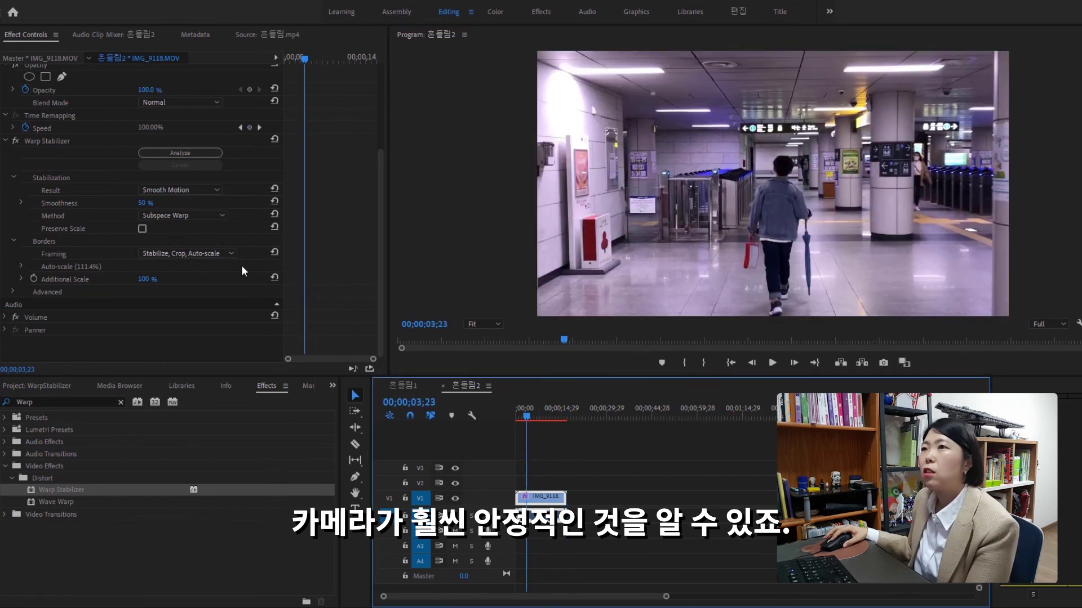
Step: Set the Warp Stabilizer's Framing to Stabilize Only on IMG_9118.MOV and check its borders at 00;00;07;23
left_click(226, 254)
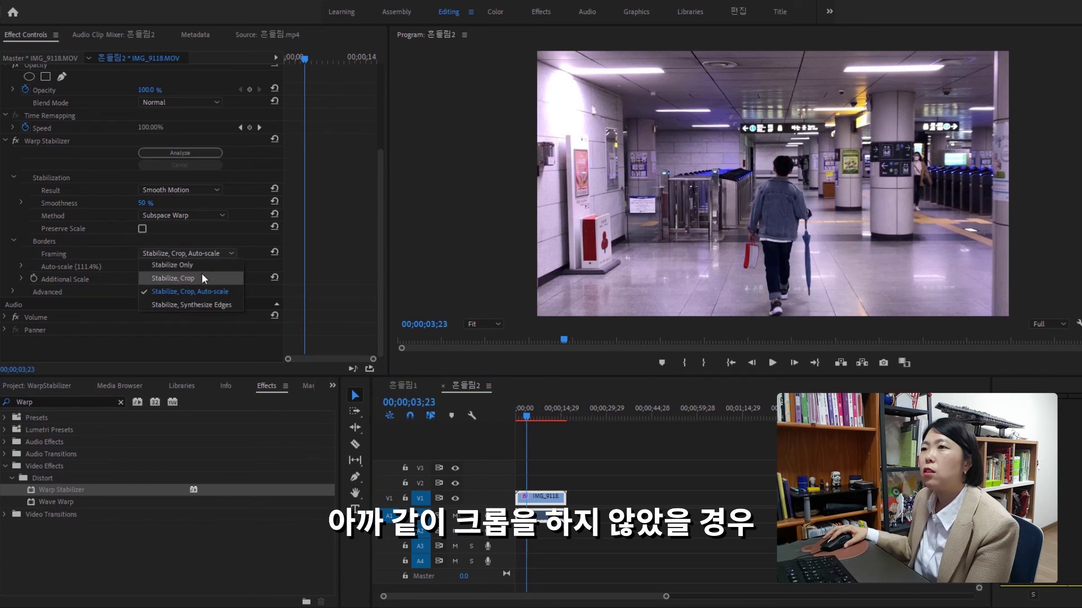
left_click(212, 270)
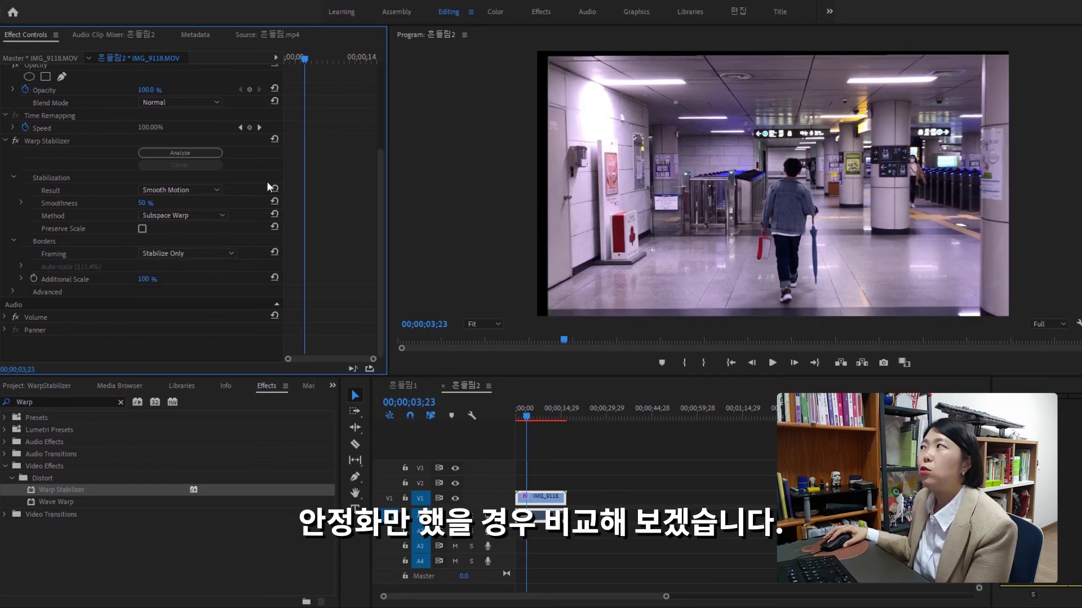
mouse_move(536, 420)
left_mouse_down()
mouse_move(518, 423)
mouse_move(542, 420)
left_mouse_up()
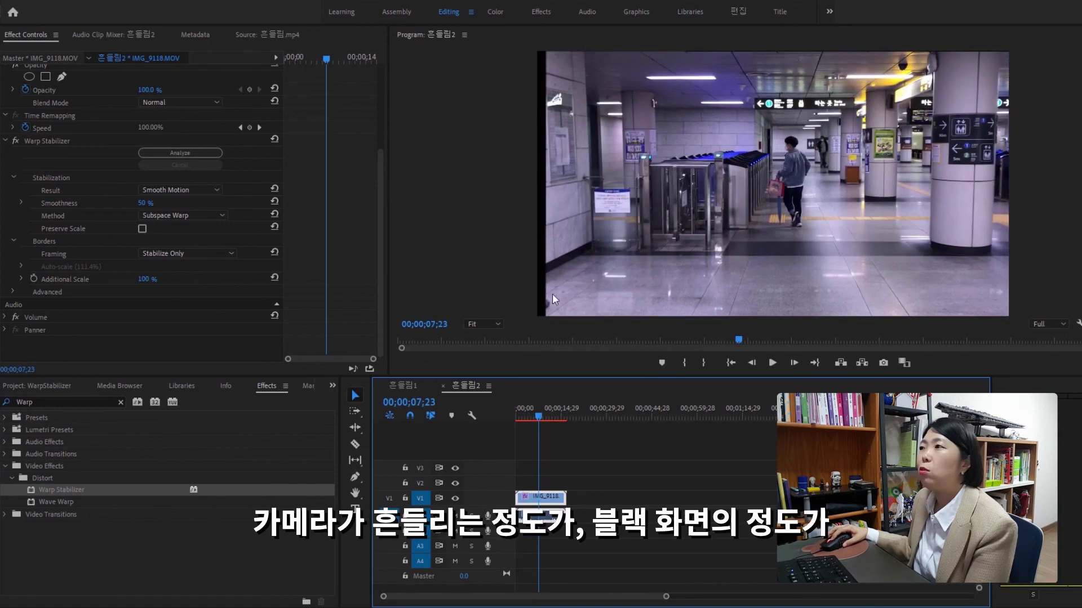
Step: Return to the 흔들림1 sequence and set the Warp Stabilizer's Framing to Stabilize Only on 흔들림.mp4 for comparison
left_click(401, 389)
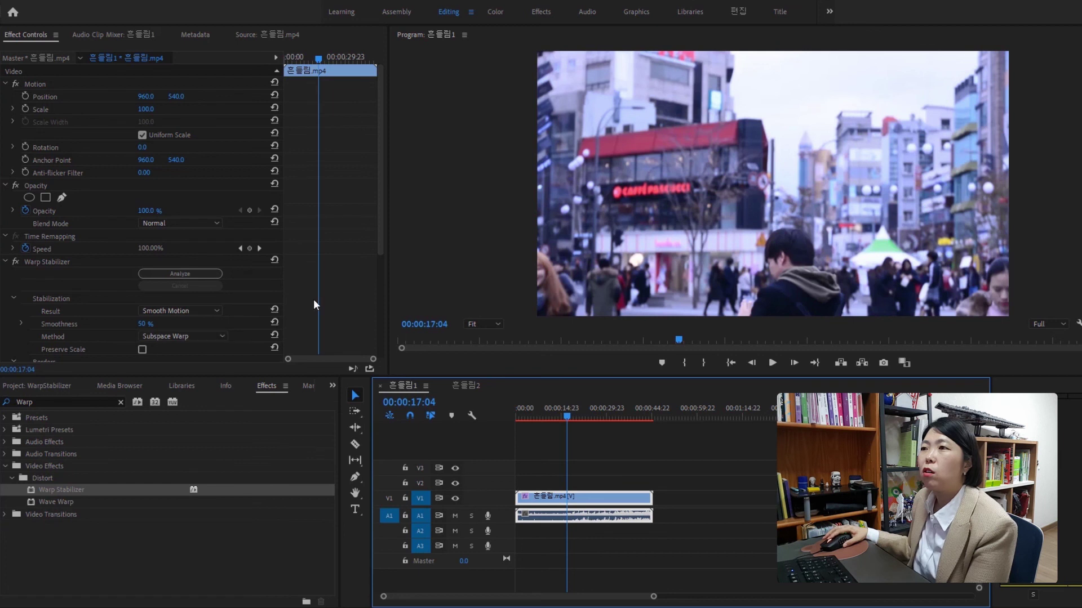
scroll(313, 305, "down", 3)
left_click(230, 315)
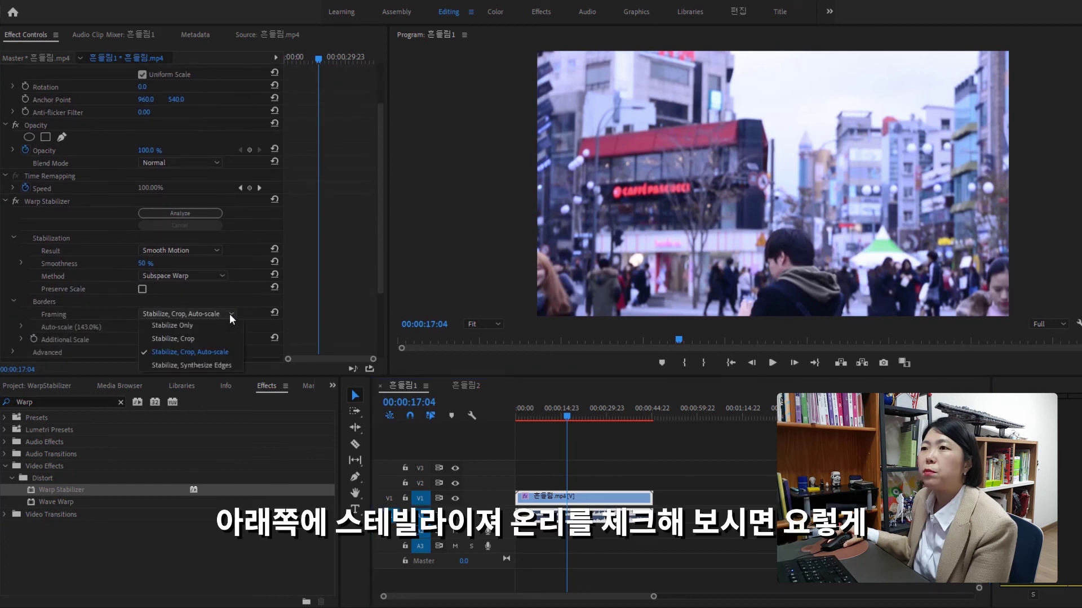
left_click(211, 325)
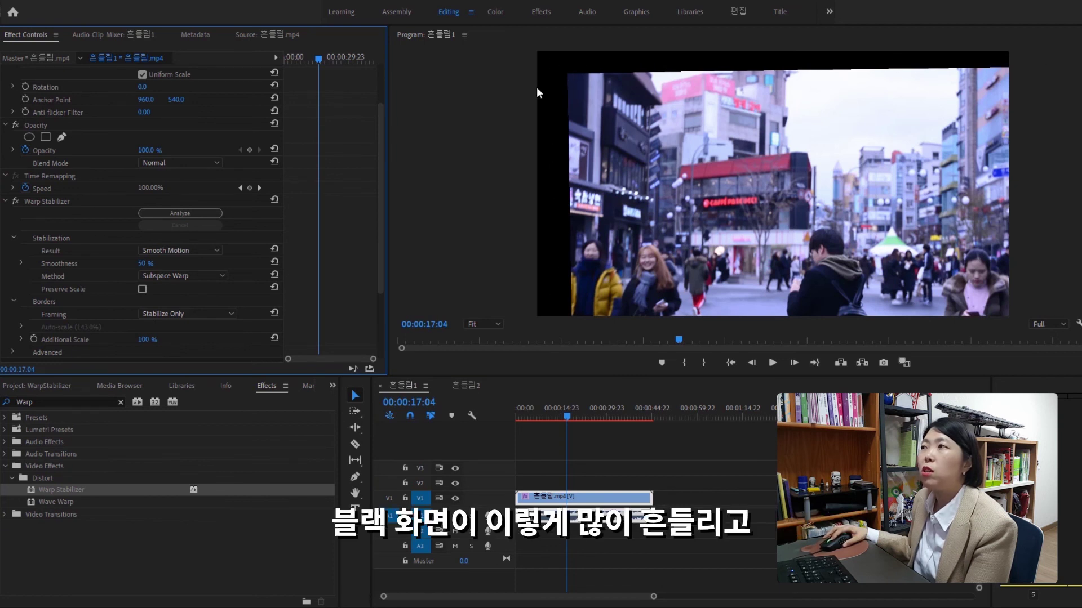
Step: Switch back to the 흔들림2 sequence and examine the borders of IMG_9118.MOV at 00;00;03;29
left_click(467, 386)
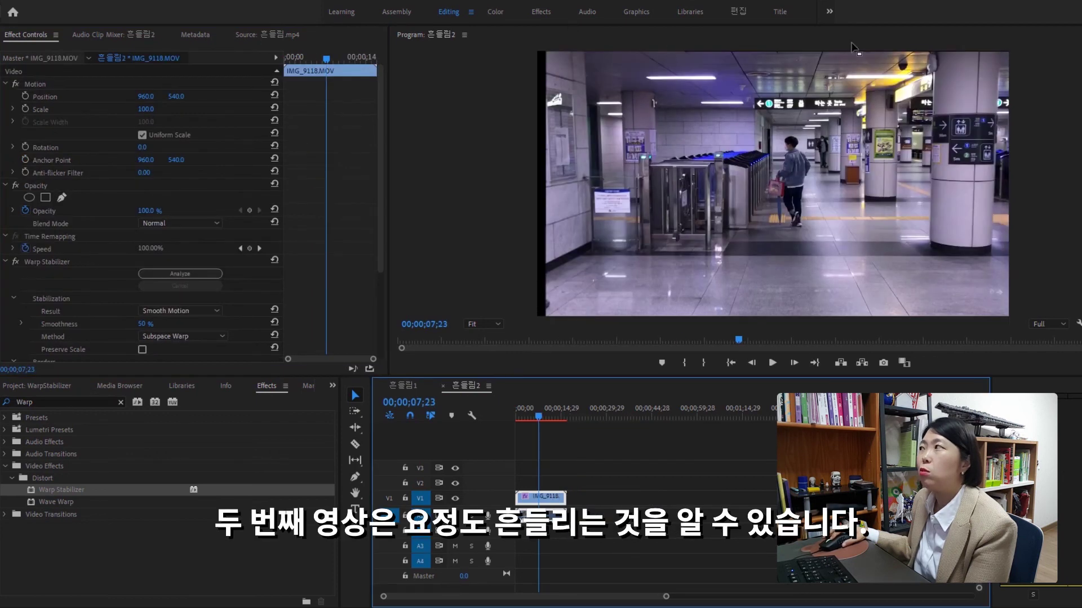
left_click(527, 417)
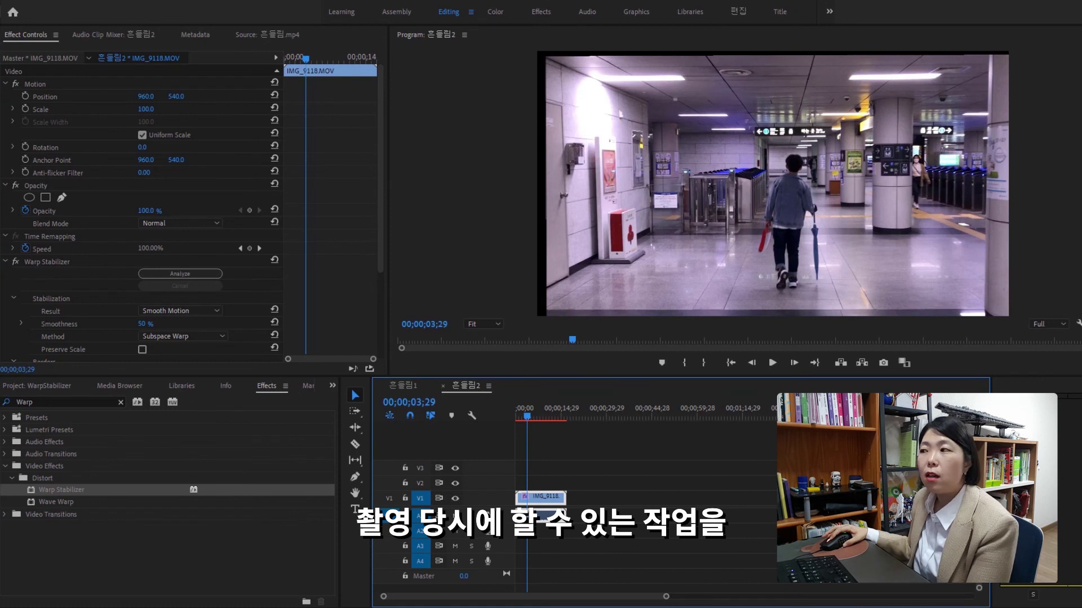